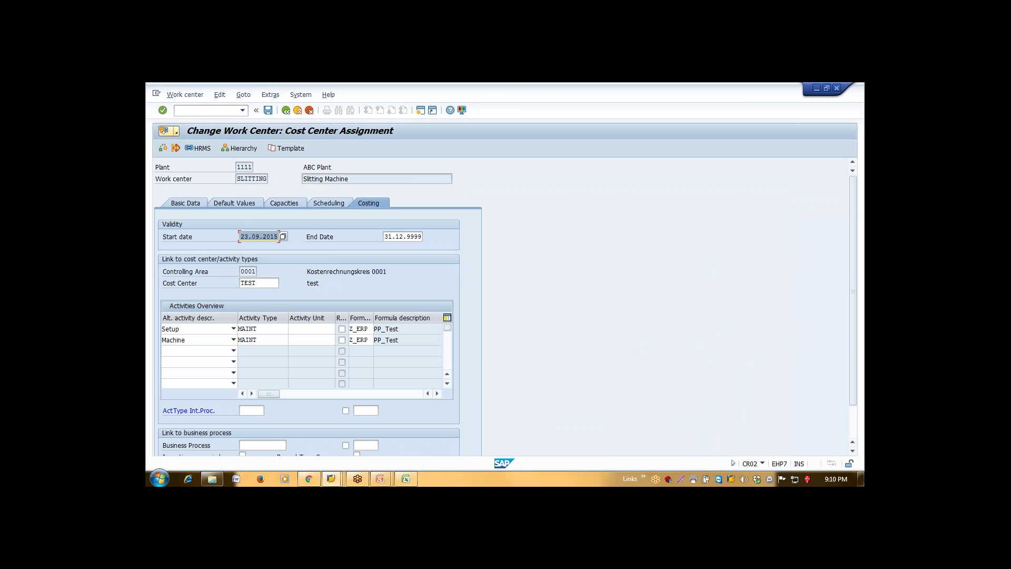
Step: Go to Excel's Sheet2 and enter the Product 1 title in F3
{"action": "left_click", "coordinate": [405, 478]}
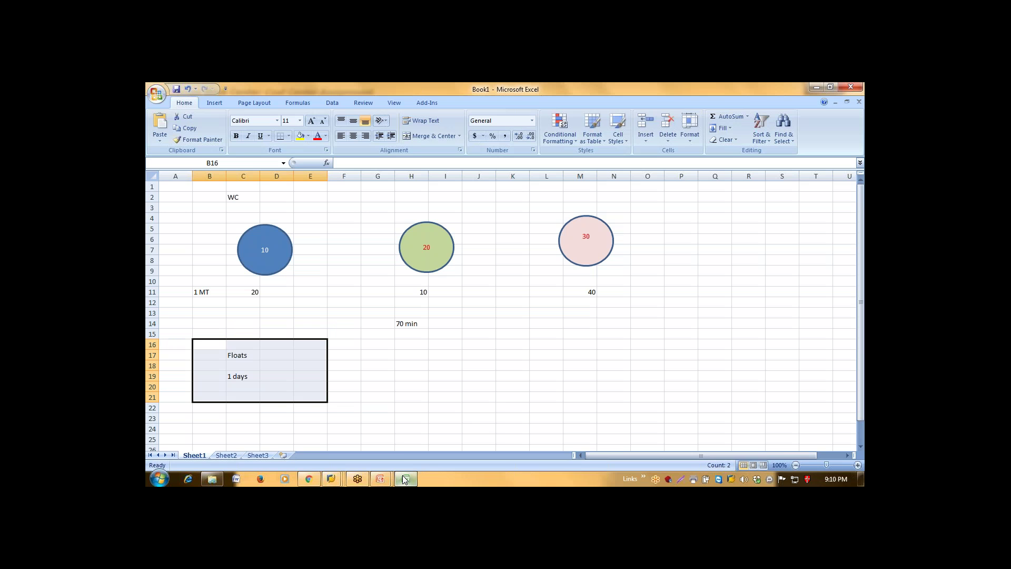
{"action": "mouse_move", "coordinate": [380, 478]}
{"action": "left_click", "coordinate": [227, 455]}
{"action": "left_click", "coordinate": [352, 206]}
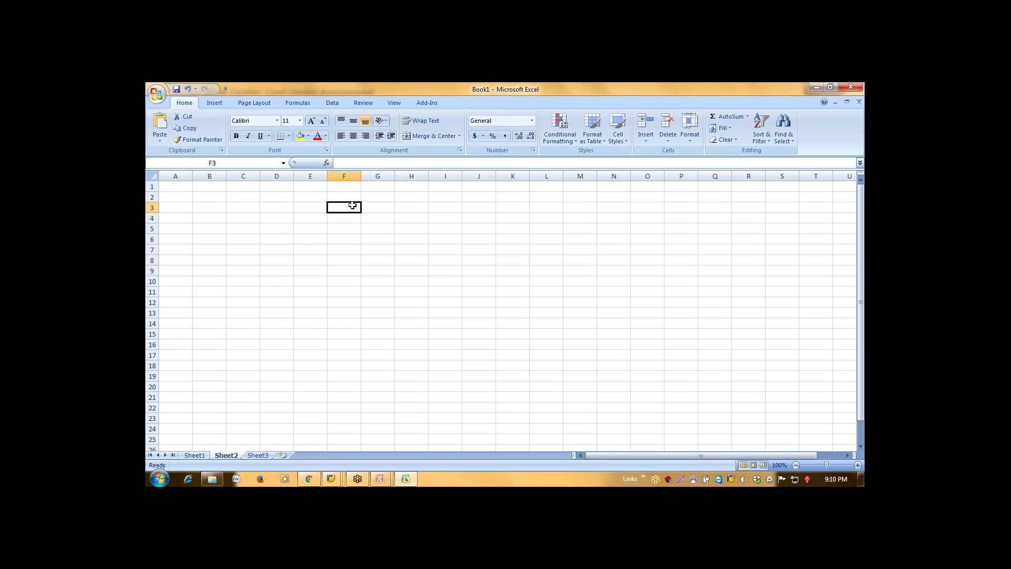
{"action": "type", "text": "Product"}
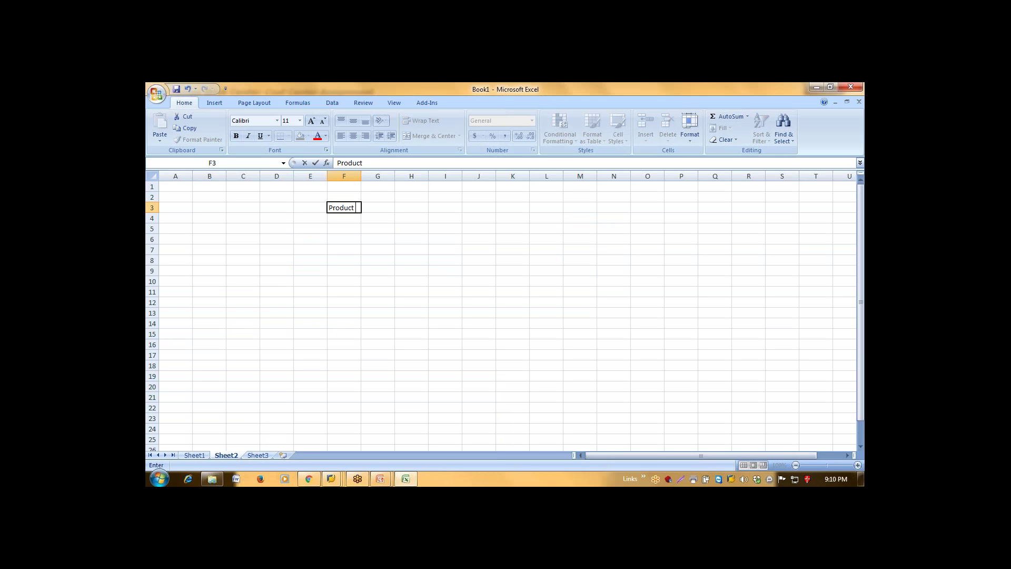
{"action": "key", "text": "Return"}
{"action": "key", "text": "Return"}
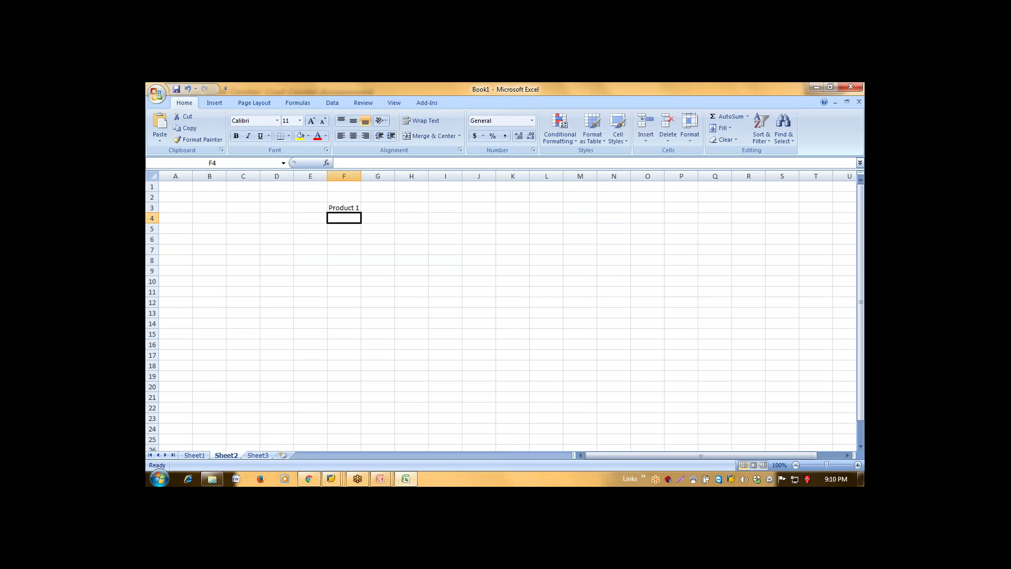
Step: Add BOM and Routing headings in row 6, with Material and Opr labels in row 7
{"action": "key", "text": "Left"}
{"action": "key", "text": "Left"}
{"action": "key", "text": "Down"}
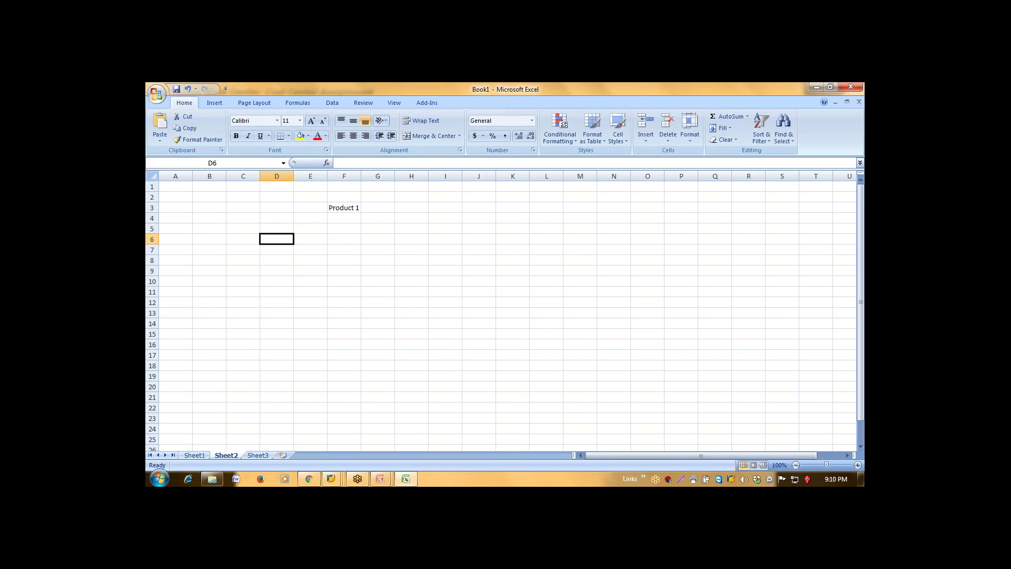
{"action": "type", "text": "BOM"}
{"action": "key", "text": "Right"}
{"action": "key", "text": "Right"}
{"action": "key", "text": "Right"}
{"action": "key", "text": "Right"}
{"action": "type", "text": "Routing"}
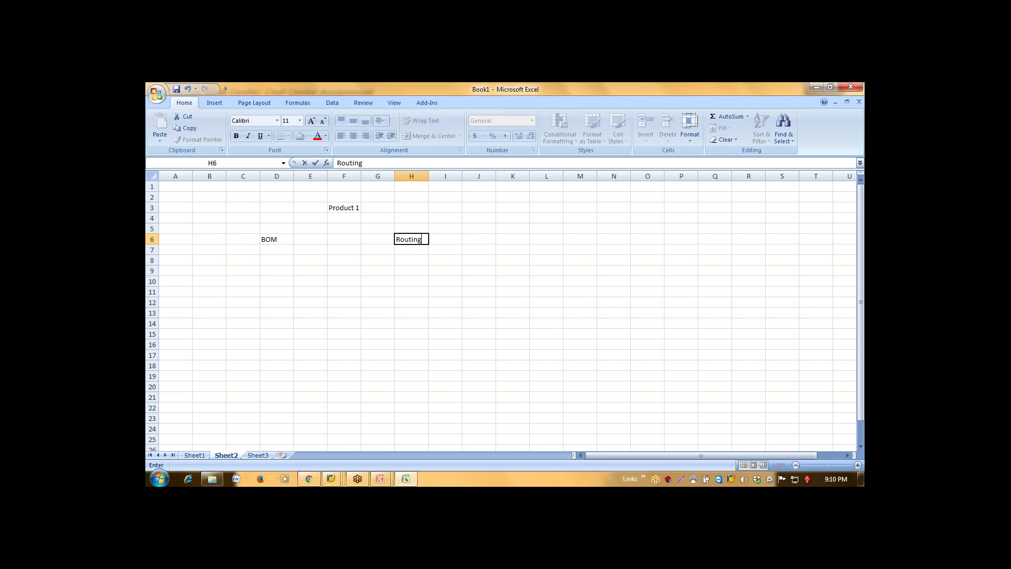
{"action": "left_click", "coordinate": [277, 249]}
{"action": "left_click", "coordinate": [243, 249]}
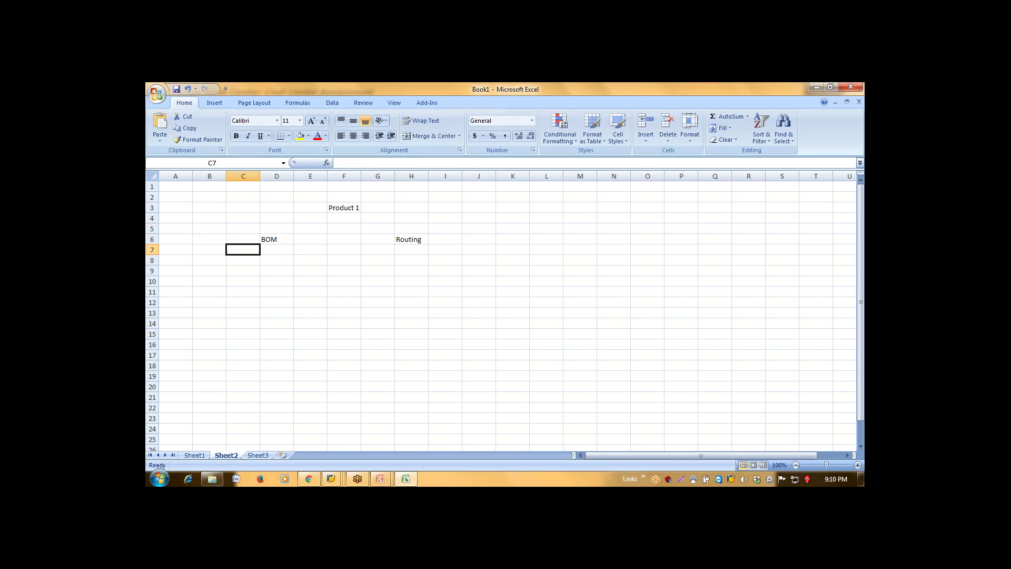
{"action": "type", "text": "Material"}
{"action": "key", "text": "Tab"}
{"action": "key", "text": "Tab"}
{"action": "key", "text": "Tab"}
{"action": "key", "text": "Tab"}
{"action": "type", "text": "Opr"}
{"action": "key", "text": "Return"}
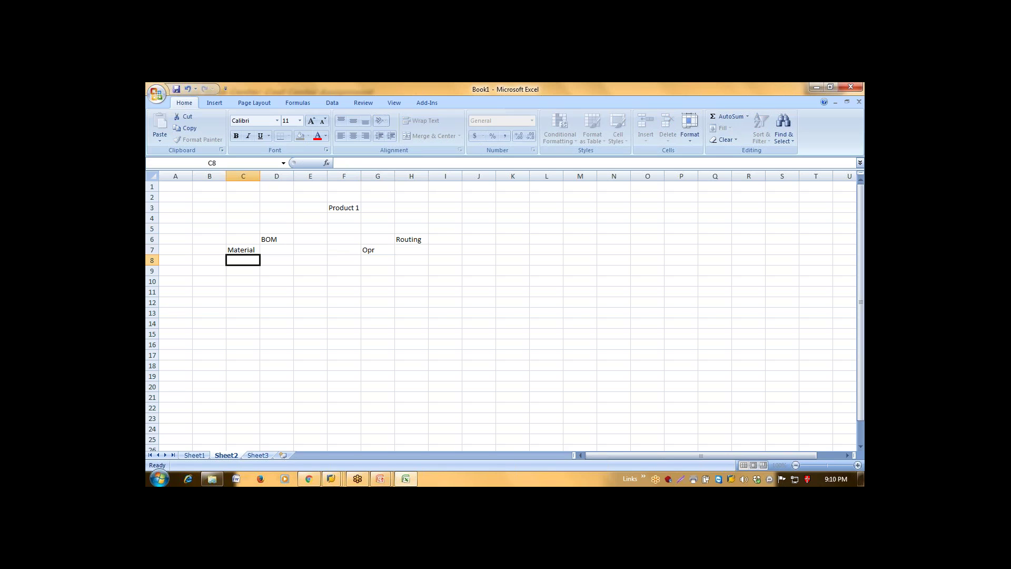
Step: List materials X, XX and XXX in D7:D9
{"action": "key", "text": "Right"}
{"action": "key", "text": "Up"}
{"action": "type", "text": "X"}
{"action": "key", "text": "Return"}
{"action": "type", "text": "XX"}
{"action": "key", "text": "Return"}
{"action": "type", "text": "XXX"}
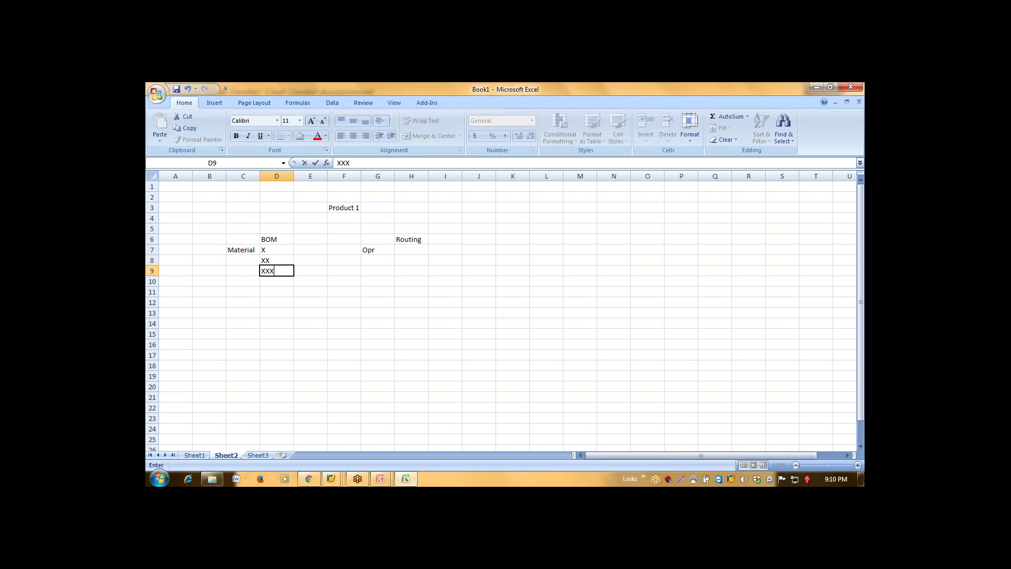
{"action": "key", "text": "ctrl+Return"}
Step: Enter material costs 10, 20 and 30 in E7:E9
{"action": "key", "text": "Up"}
{"action": "key", "text": "Up"}
{"action": "key", "text": "Right"}
{"action": "type", "text": "10"}
{"action": "key", "text": "Return"}
{"action": "type", "text": "20"}
{"action": "key", "text": "Return"}
{"action": "type", "text": "30"}
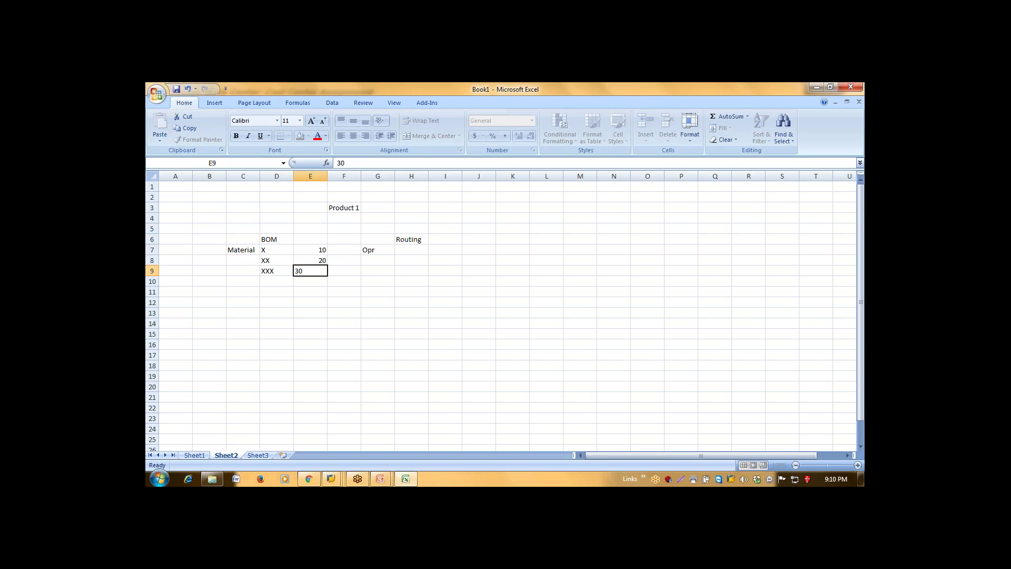
{"action": "key", "text": "Return"}
Step: Enter routing operation costs 10, 20 and 30 in H7:H9
{"action": "left_click", "coordinate": [386, 251]}
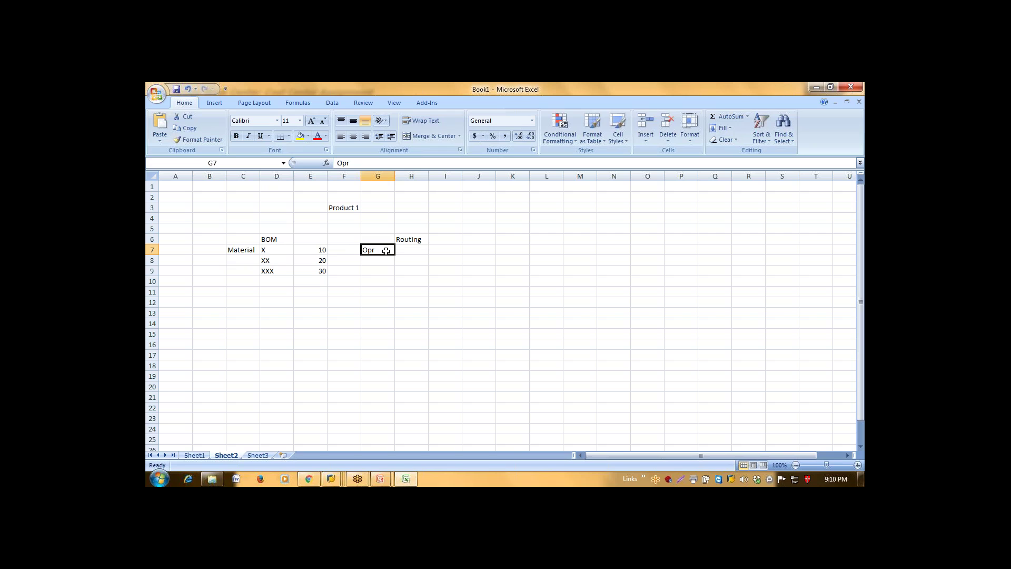
{"action": "key", "text": "Right"}
{"action": "type", "text": "10"}
{"action": "key", "text": "Return"}
{"action": "type", "text": "20"}
{"action": "key", "text": "Return"}
{"action": "type", "text": "30"}
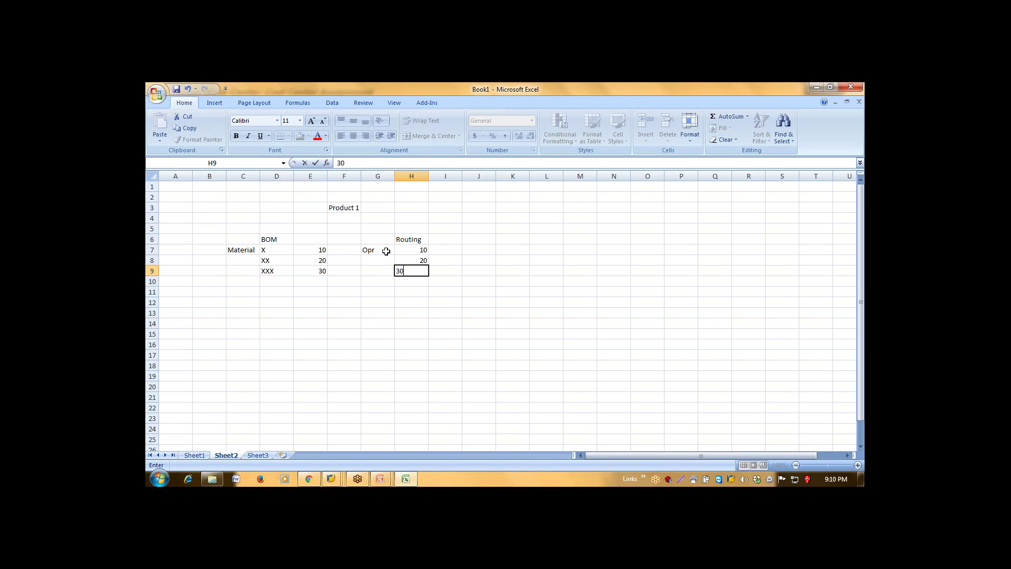
{"action": "key", "text": "Return"}
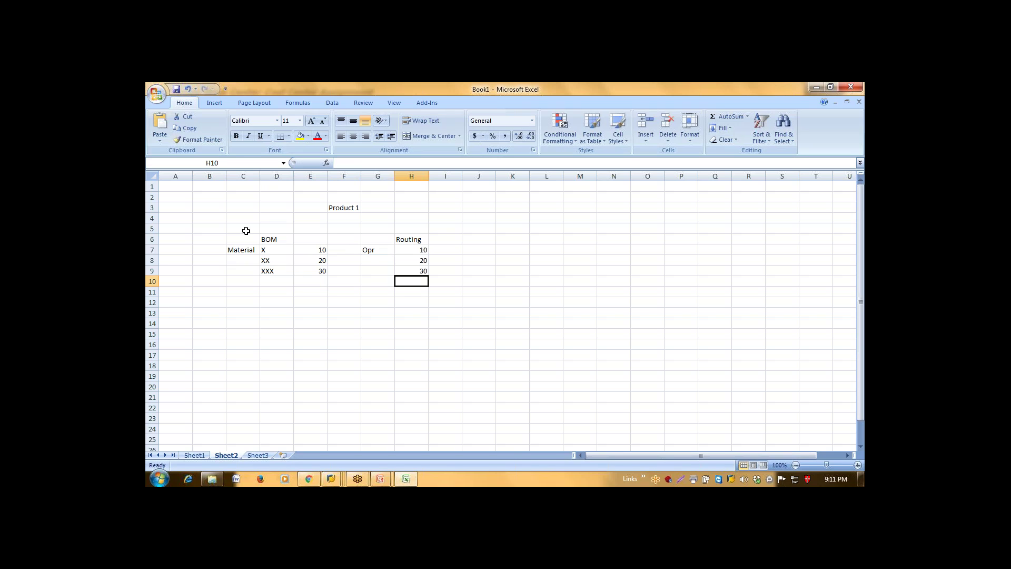
Step: Fill C5:E9 yellow and merge C11:E11 into a centred 'Variable cost' label
{"action": "left_click_drag", "start_coordinate": [227, 226], "coordinate": [320, 274]}
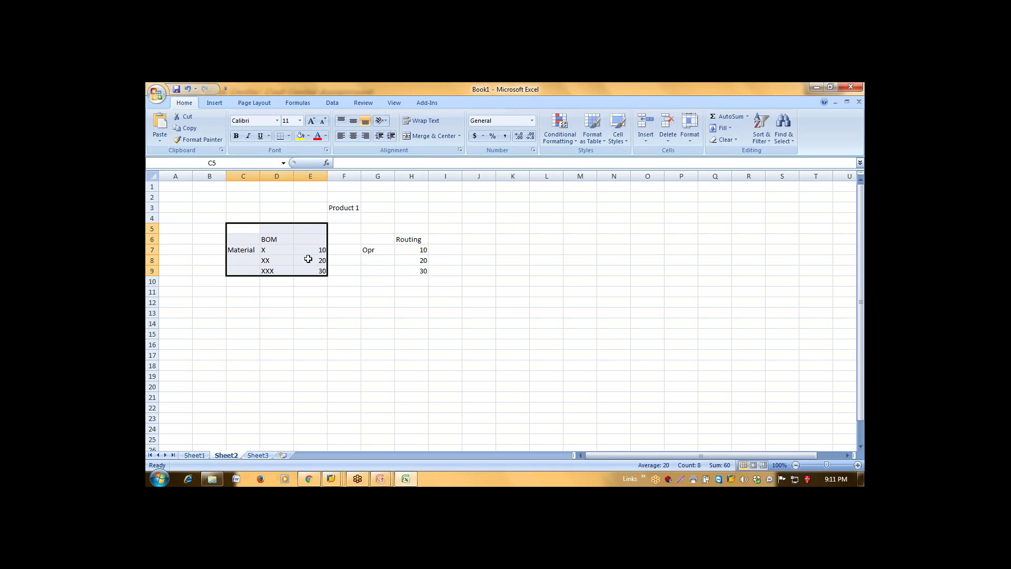
{"action": "left_click", "coordinate": [300, 136]}
{"action": "left_click", "coordinate": [258, 287]}
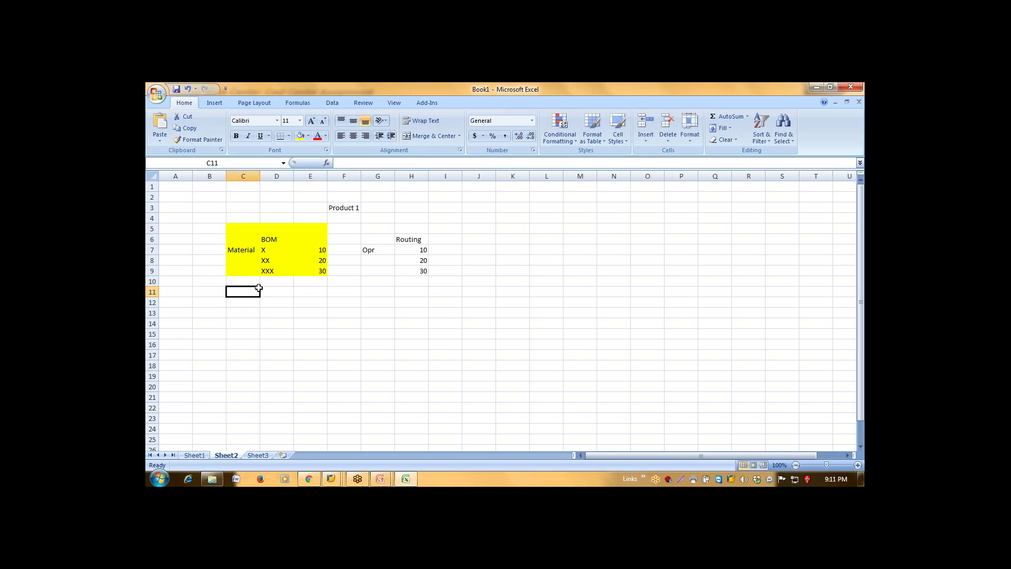
{"action": "key", "text": "shift+Right"}
{"action": "key", "text": "shift+Right"}
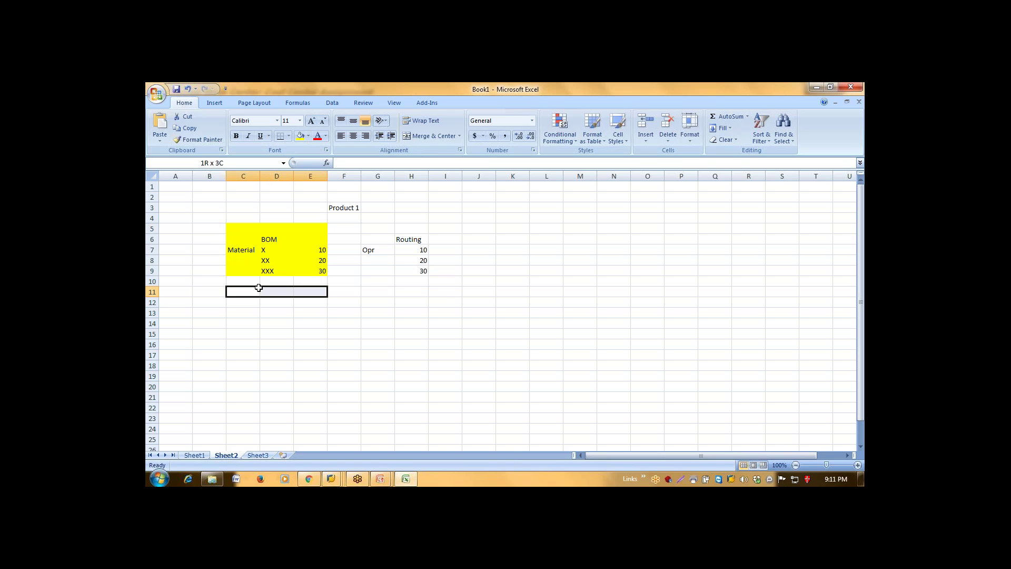
{"action": "left_click", "coordinate": [425, 135]}
{"action": "type", "text": "Varia"}
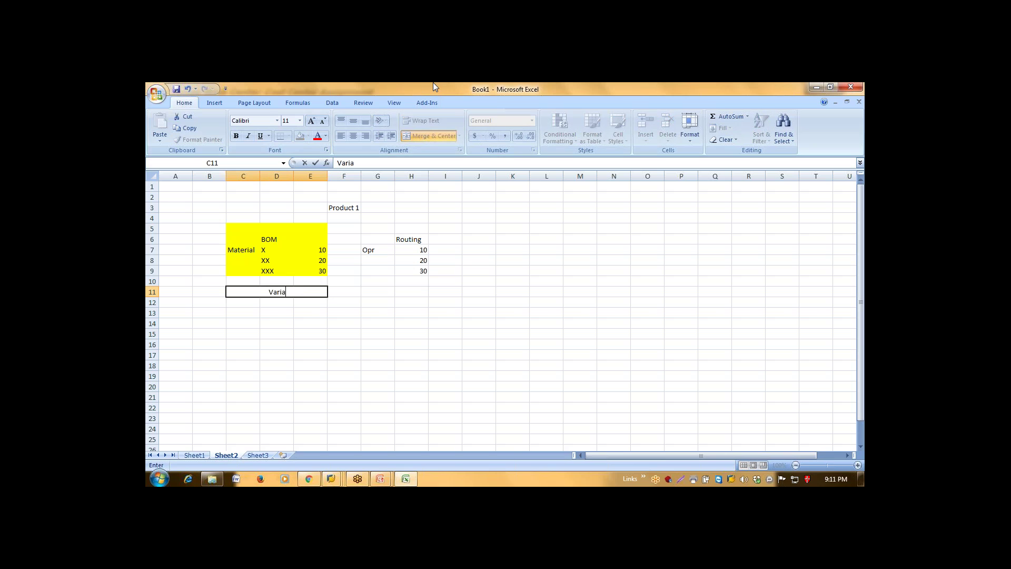
{"action": "type", "text": "ble cost"}
{"action": "key", "text": "Return"}
{"action": "key", "text": "Up"}
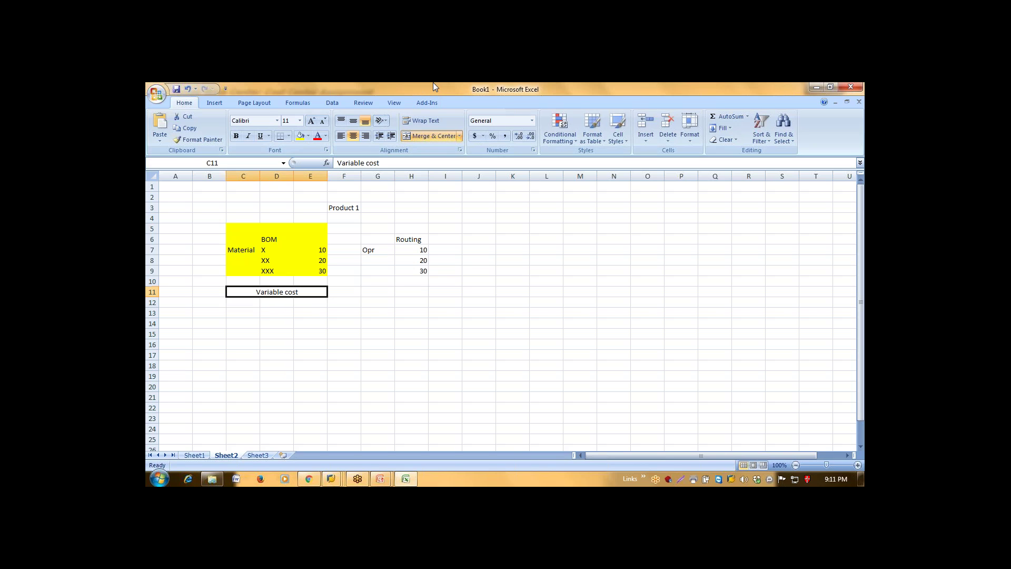
{"action": "key", "text": "Right"}
{"action": "key", "text": "Right"}
{"action": "key", "text": "Up"}
{"action": "key", "text": "Up"}
{"action": "key", "text": "Up"}
{"action": "key", "text": "Up"}
{"action": "key", "text": "Up"}
{"action": "key", "text": "Up"}
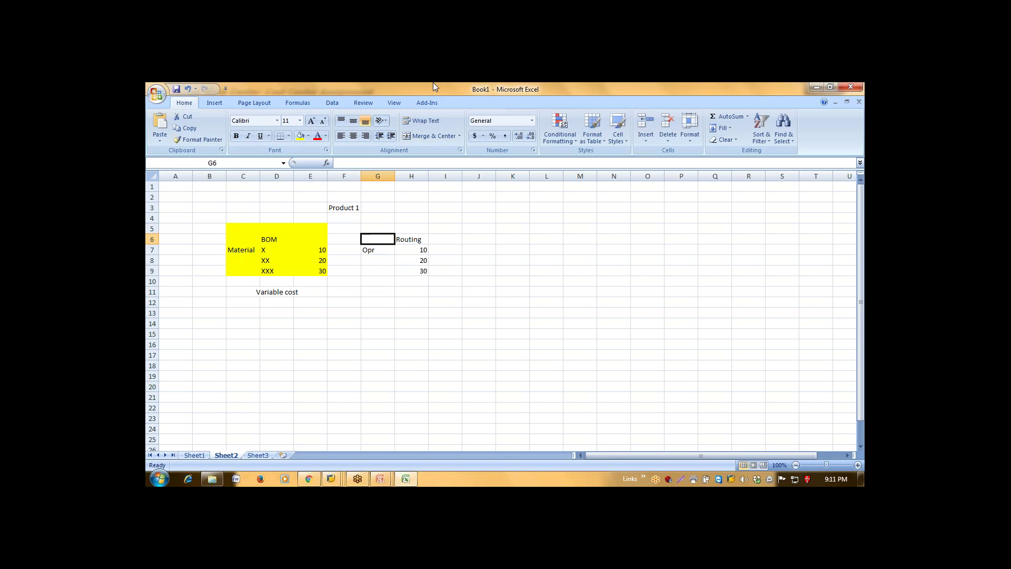
Step: Colour the routing range G5:H9 olive green and merge-and-centre G11:H11
{"action": "key", "text": "shift+Right"}
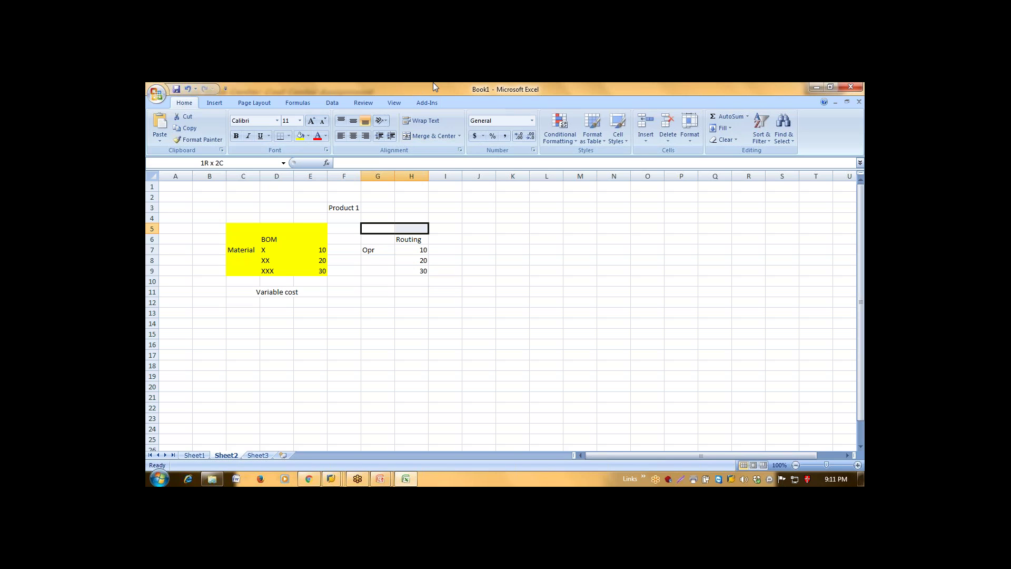
{"action": "key", "text": "shift+Down"}
{"action": "key", "text": "shift+Down"}
{"action": "key", "text": "shift+Down"}
{"action": "key", "text": "shift+Down"}
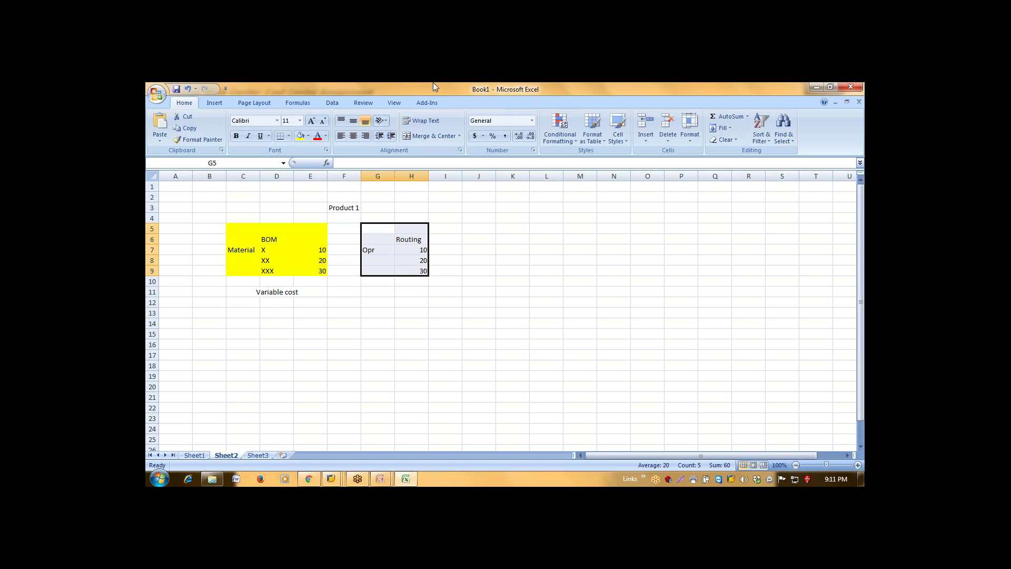
{"action": "left_click", "coordinate": [308, 135]}
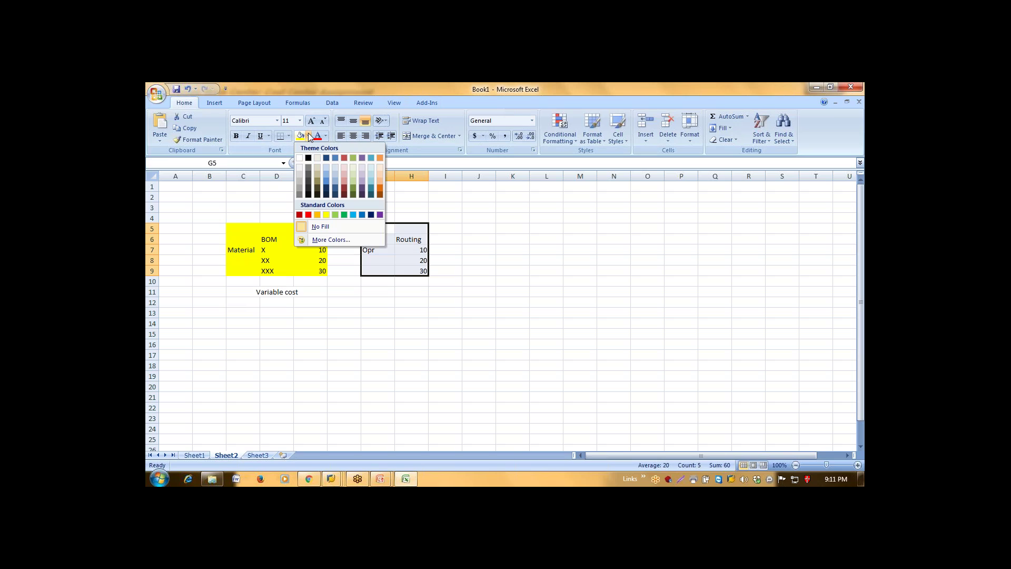
{"action": "left_click", "coordinate": [353, 157]}
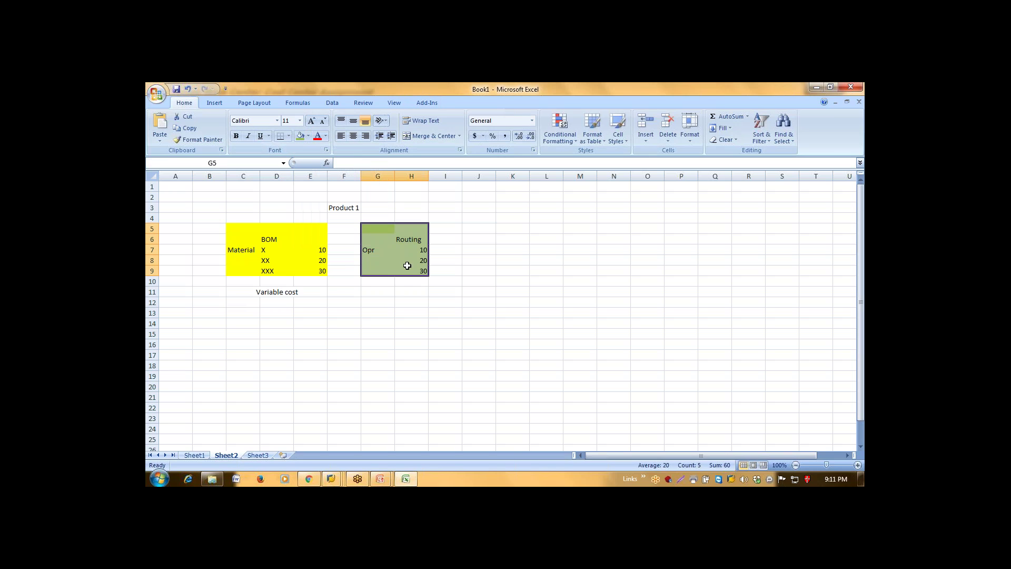
{"action": "left_click", "coordinate": [386, 290]}
{"action": "key", "text": "shift+Right"}
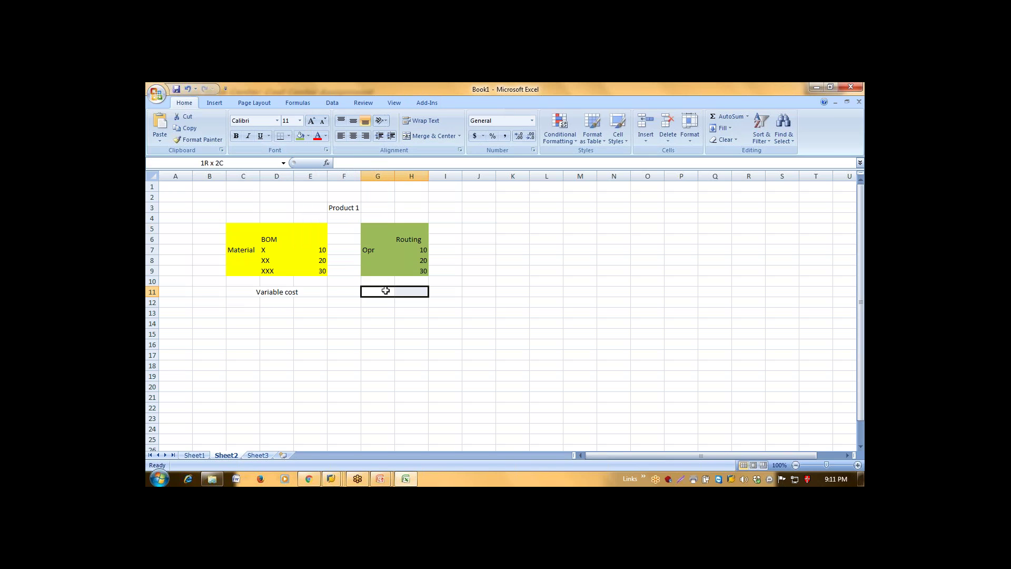
{"action": "left_click", "coordinate": [418, 138]}
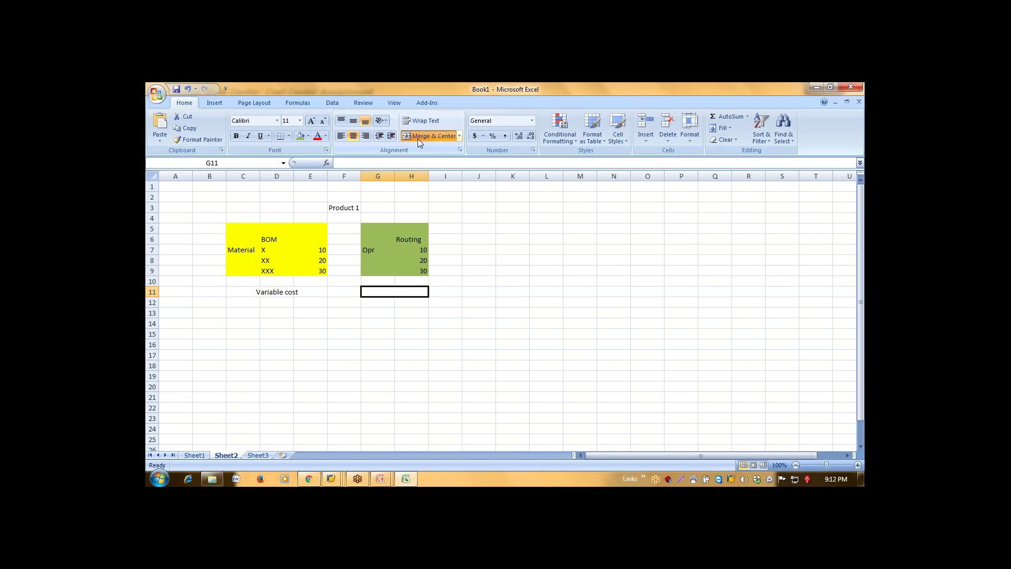
Step: Label merged G11 'Fixed cost' and J11 'Activity based costing'
{"action": "type", "text": "Fix"}
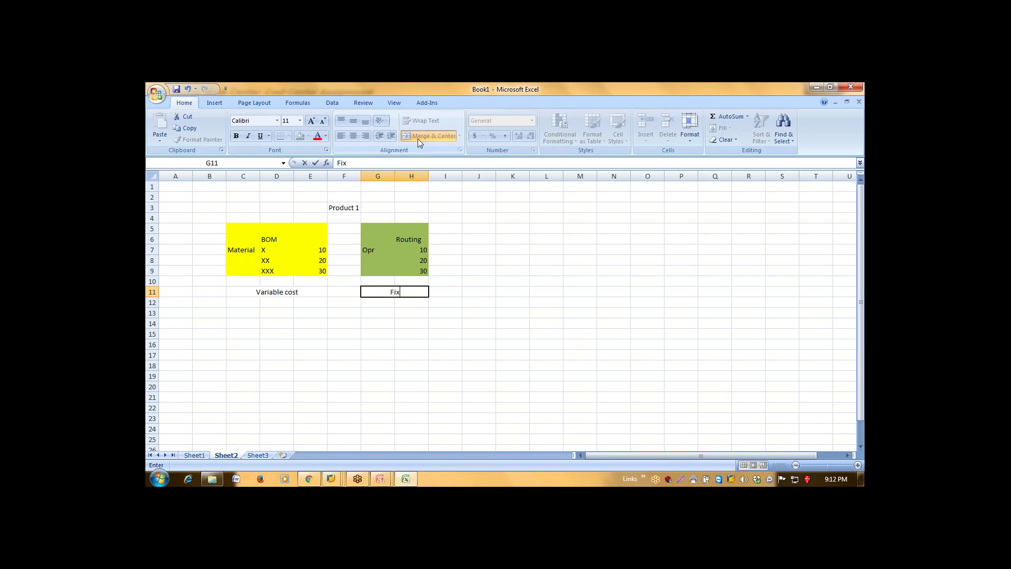
{"action": "type", "text": "edn"}
{"action": "key", "text": "BackSpace"}
{"action": "type", "text": "cost"}
{"action": "key", "text": "Return"}
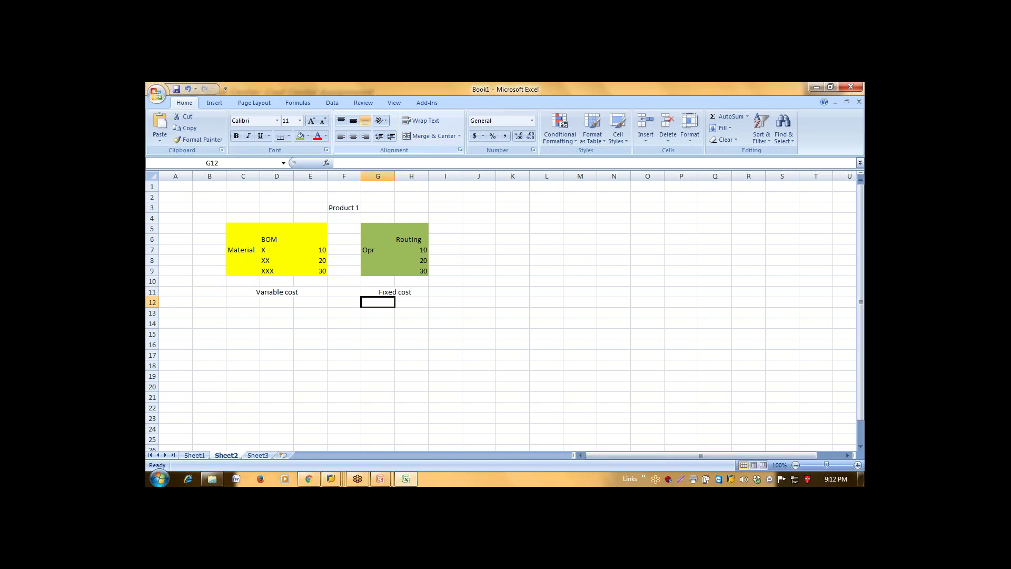
{"action": "left_click", "coordinate": [409, 293]}
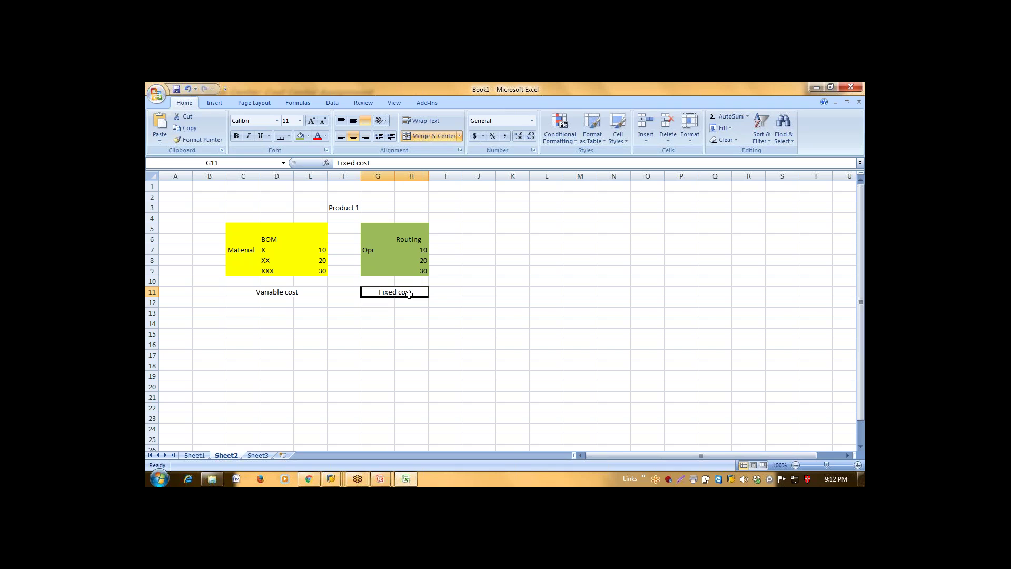
{"action": "key", "text": "Right"}
{"action": "key", "text": "Left"}
{"action": "key", "text": "Right"}
{"action": "key", "text": "Right"}
{"action": "type", "text": "Activity"}
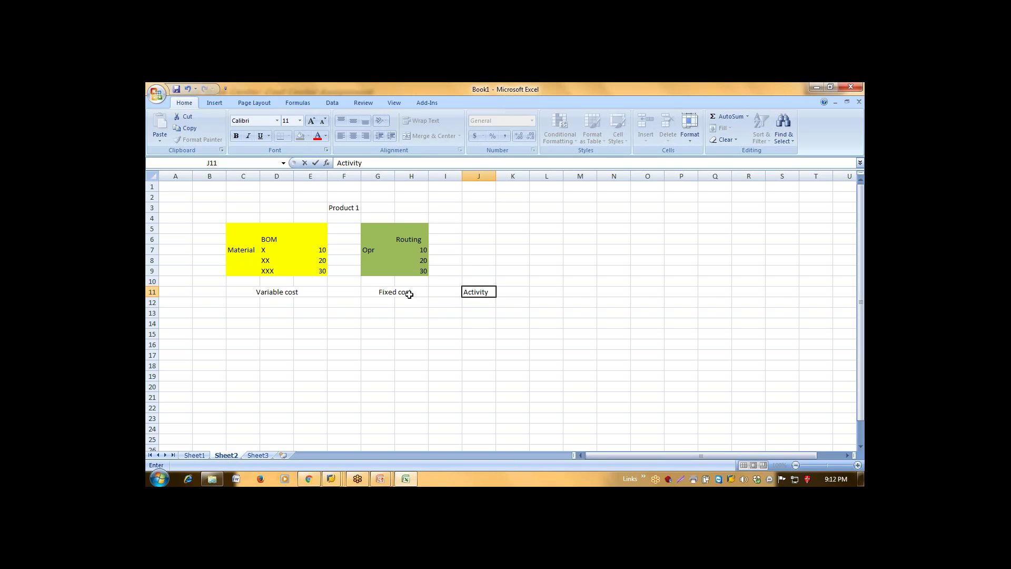
{"action": "type", "text": " based costing"}
{"action": "key", "text": "Return"}
{"action": "key", "text": "Up"}
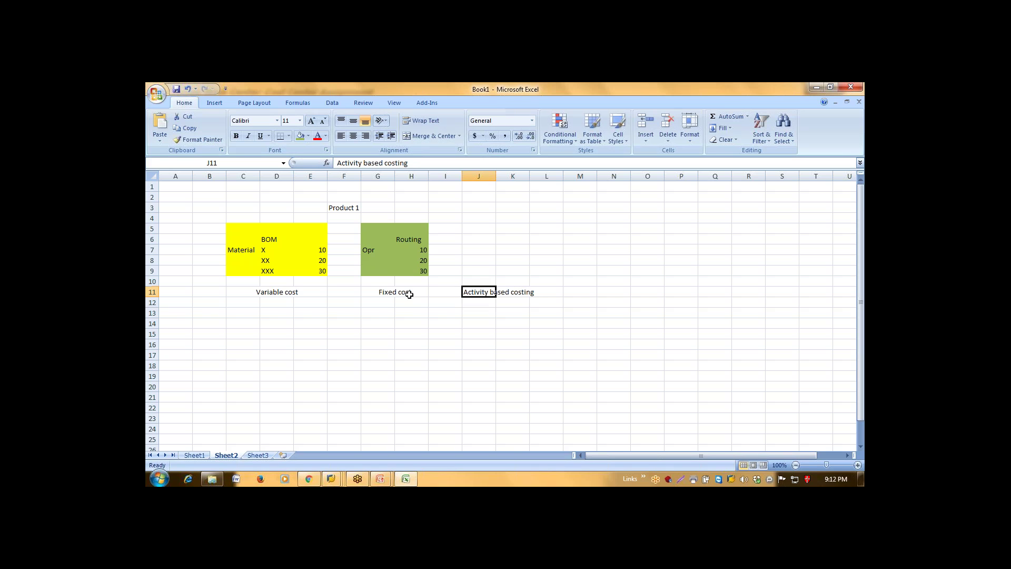
Step: Enter quantities 2, 2 and 3 in I7:I9 beside the routing
{"action": "left_click", "coordinate": [420, 250]}
{"action": "left_click", "coordinate": [441, 251]}
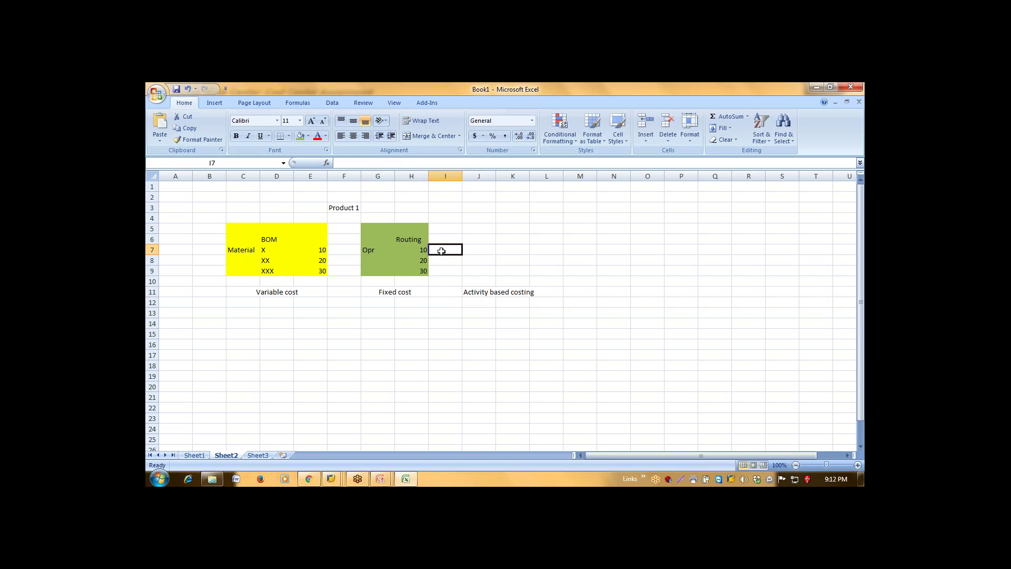
{"action": "type", "text": "2"}
{"action": "key", "text": "Return"}
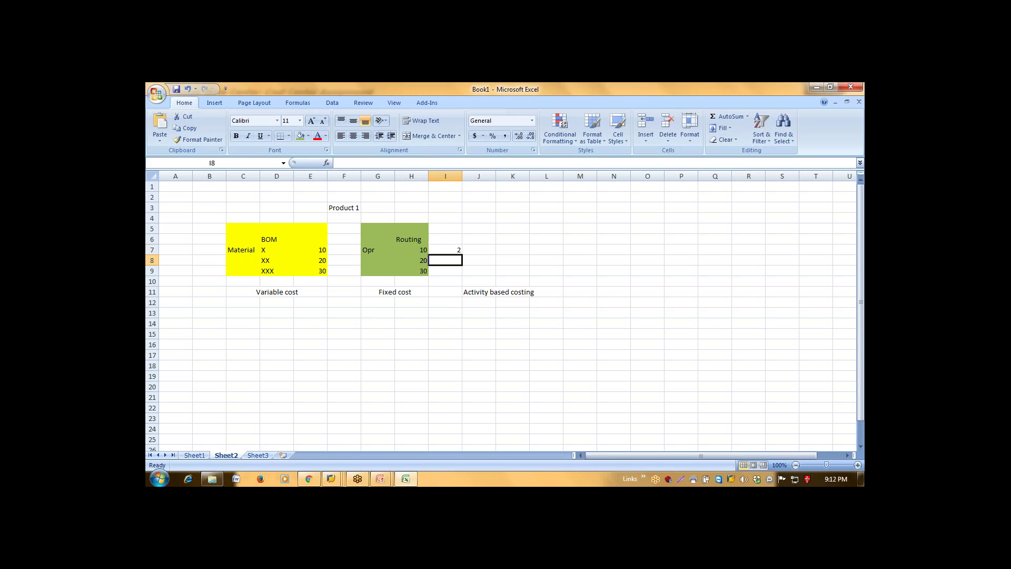
{"action": "type", "text": "2"}
{"action": "key", "text": "Return"}
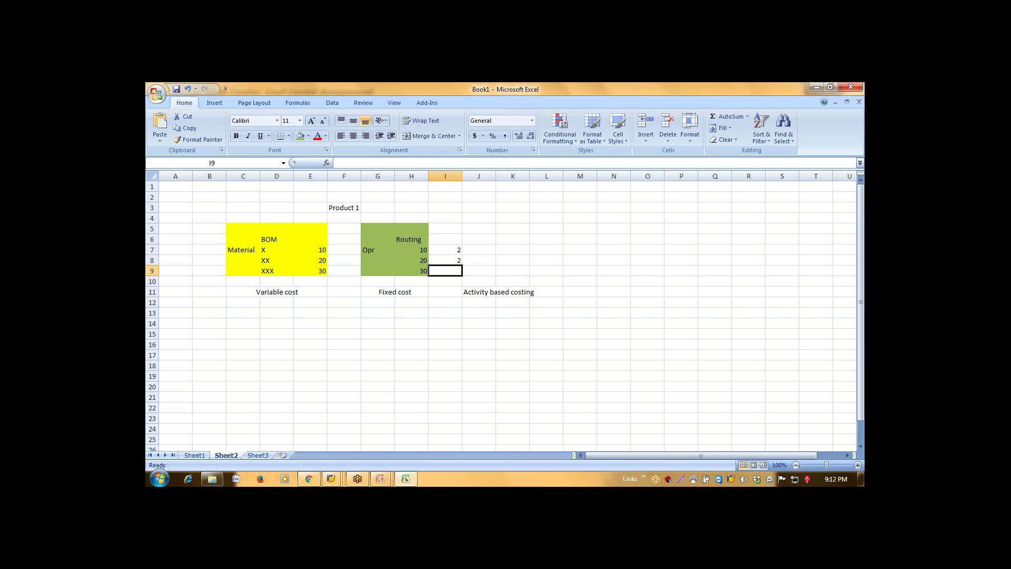
{"action": "type", "text": "3"}
{"action": "left_click", "coordinate": [445, 250]}
{"action": "left_click", "coordinate": [479, 260]}
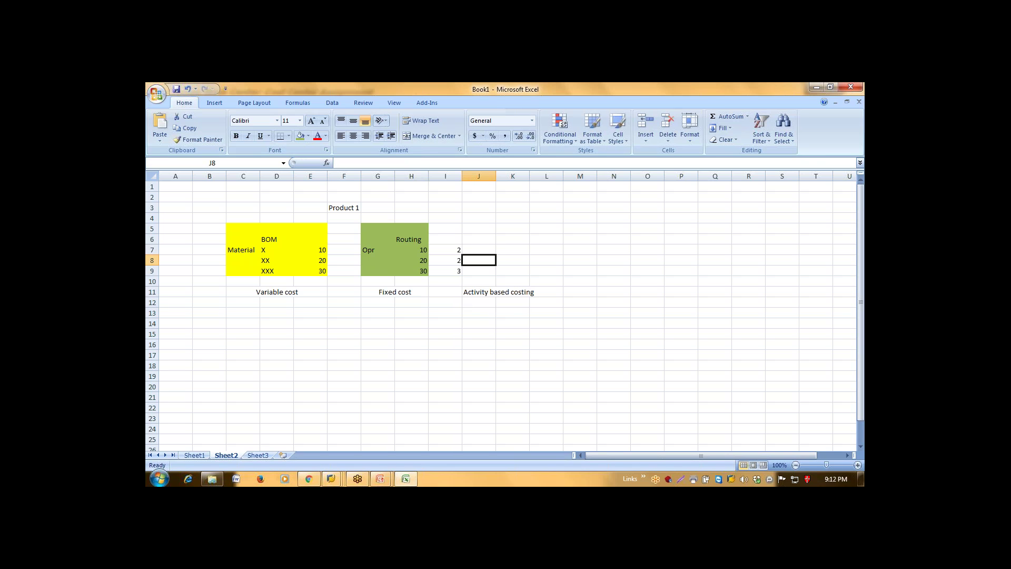
{"action": "left_click", "coordinate": [478, 249]}
Step: Add an Activity heading in K5, Labour in K6, and 1 hr at rate 100 in K7:L7
{"action": "key", "text": "Up"}
{"action": "key", "text": "Up"}
{"action": "key", "text": "Right"}
{"action": "type", "text": "A"}
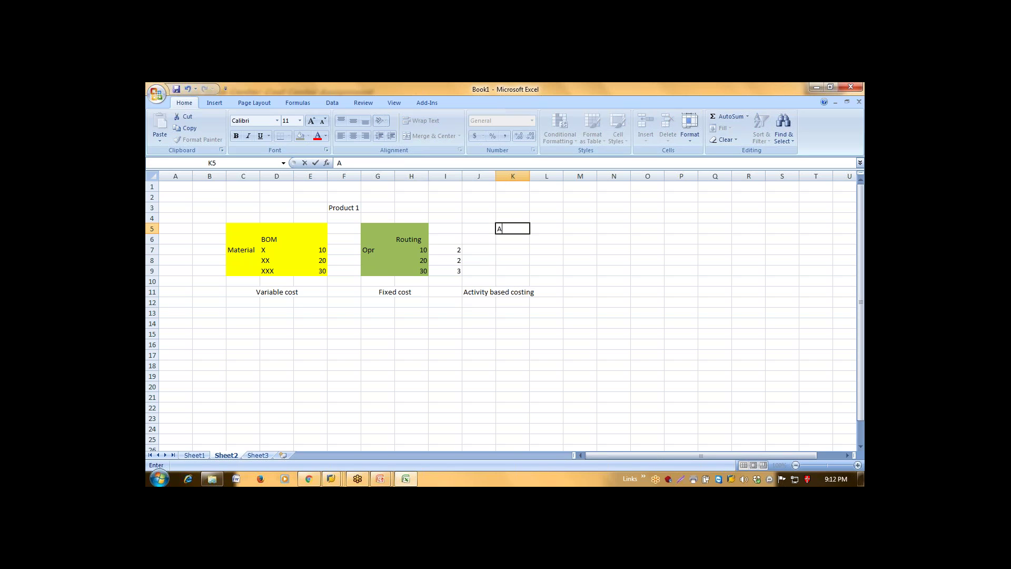
{"action": "type", "text": "ctivity"}
{"action": "key", "text": "Return"}
{"action": "type", "text": "Labour"}
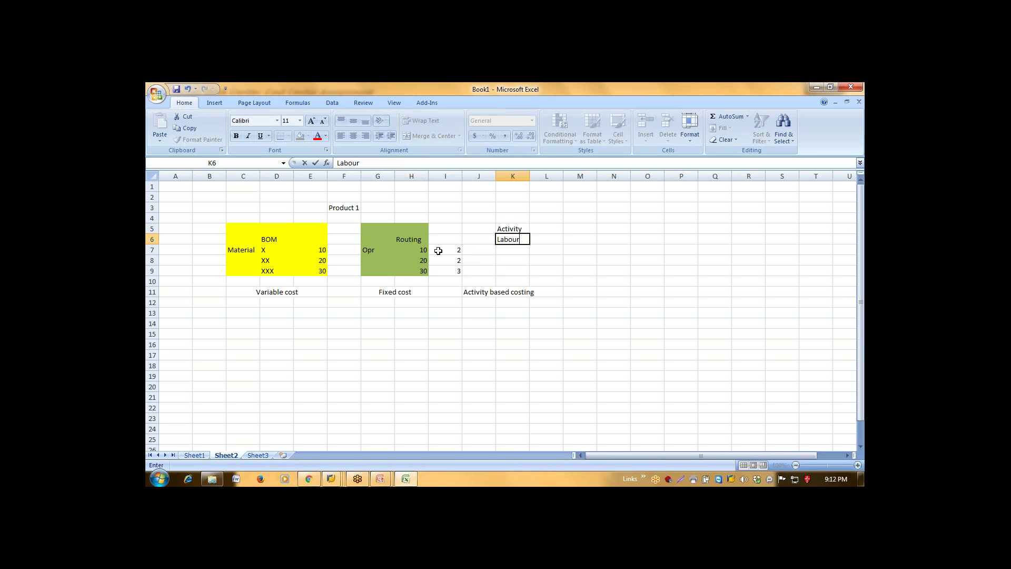
{"action": "key", "text": "Return"}
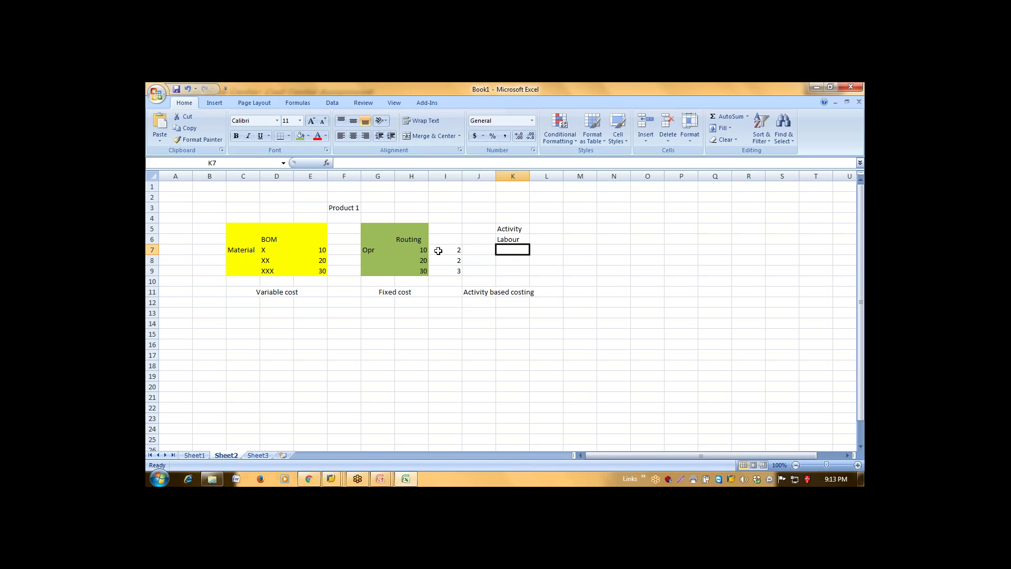
{"action": "type", "text": "1 hr"}
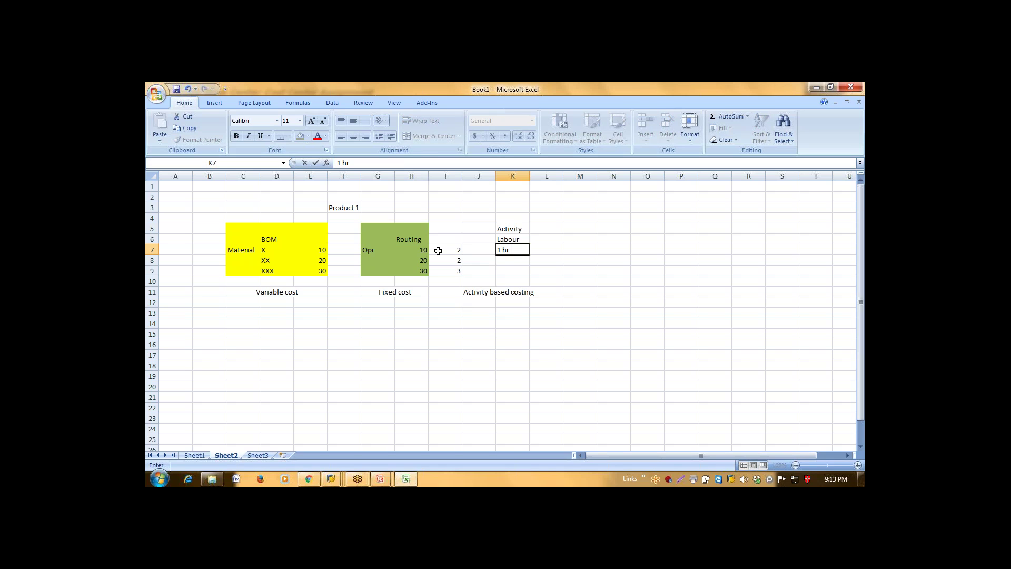
{"action": "key", "text": "Tab"}
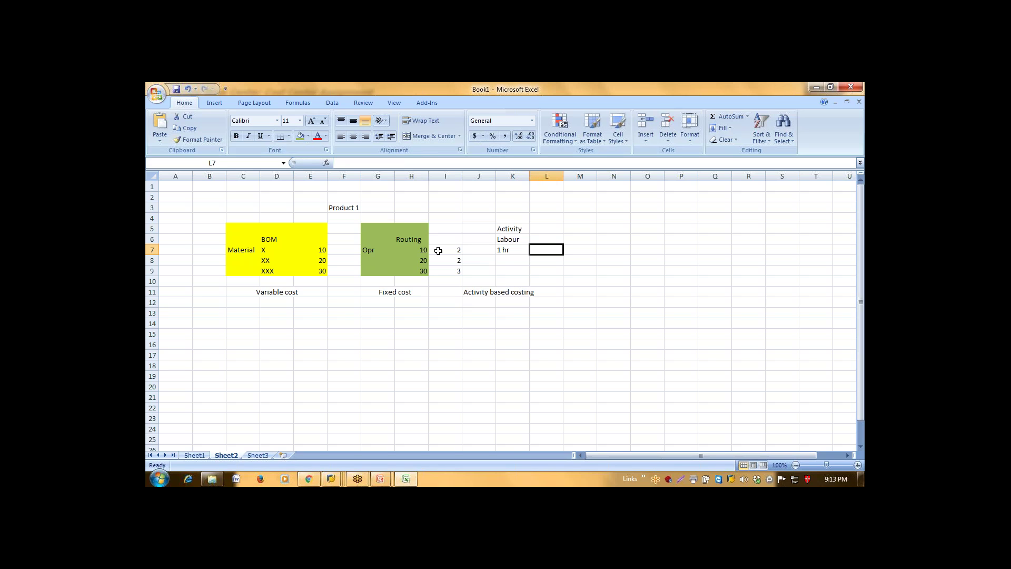
{"action": "type", "text": "100"}
{"action": "key", "text": "Return"}
{"action": "key", "text": "Up"}
{"action": "key", "text": "Up"}
Step: Copy the Labour cell and check the Machine row's MAINT activity type in SAP's work center
{"action": "key", "text": "ctrl+c"}
{"action": "mouse_move", "coordinate": [332, 480]}
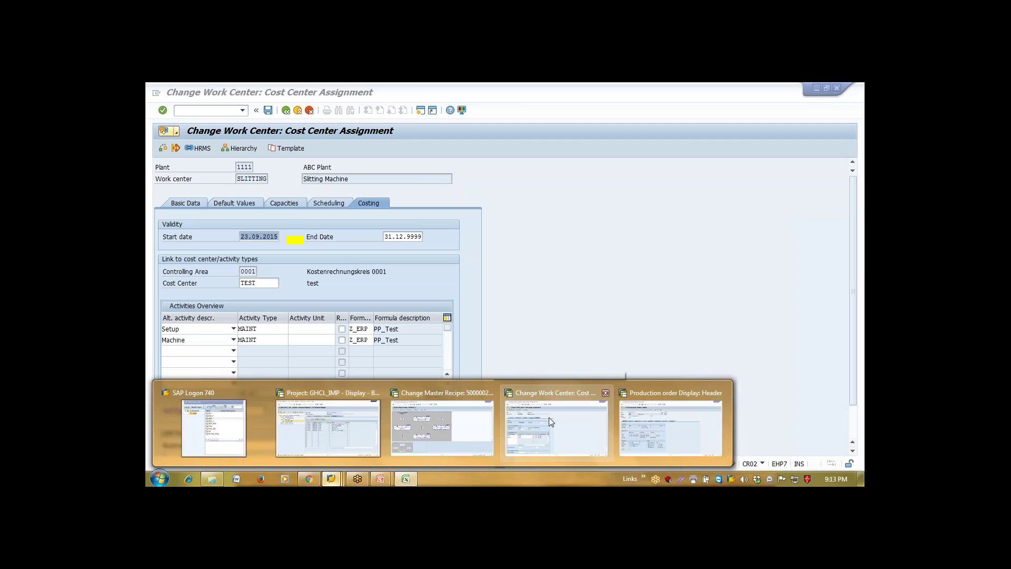
{"action": "left_click", "coordinate": [549, 417]}
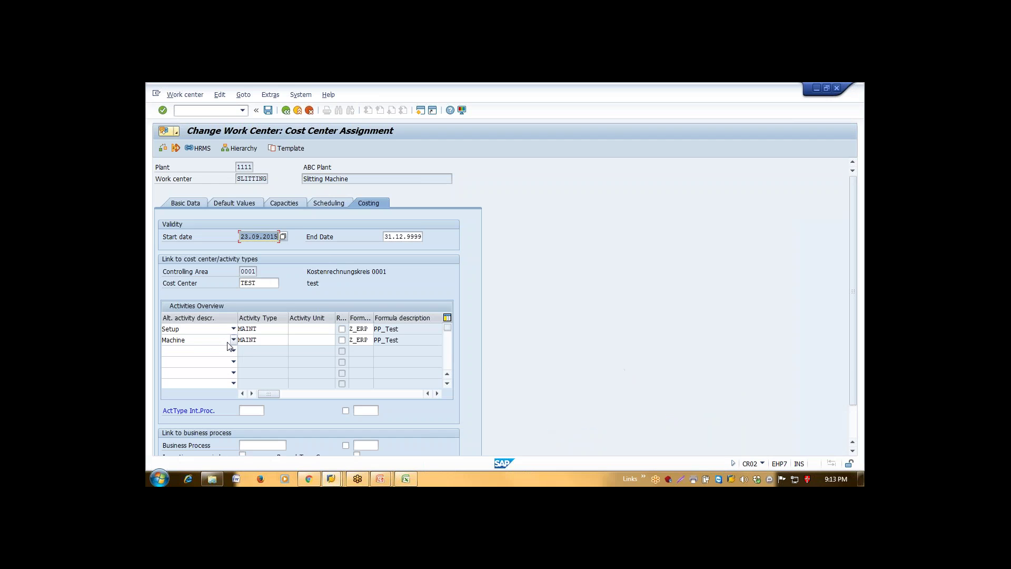
{"action": "left_click", "coordinate": [271, 340]}
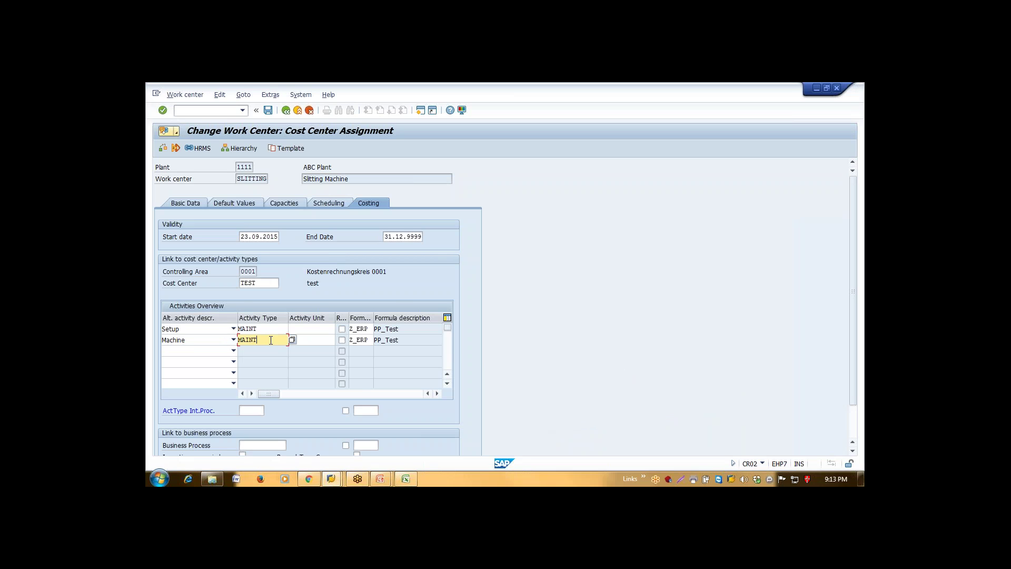
Step: Back in Excel, compute M7 as the L7 rate times the quantity, giving 200
{"action": "key", "text": "alt+Tab"}
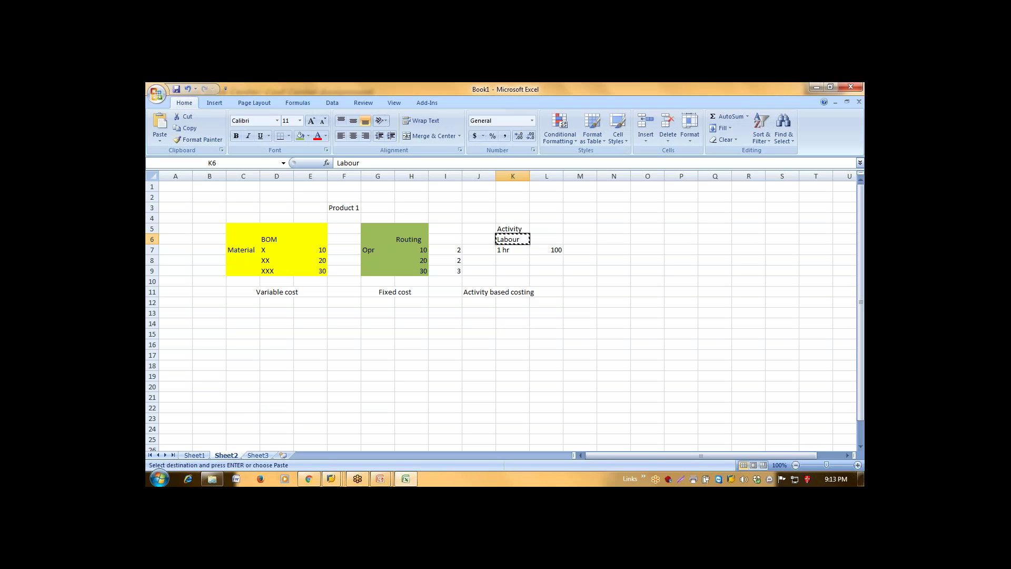
{"action": "key", "text": "Down"}
{"action": "key", "text": "Escape"}
{"action": "key", "text": "Right"}
{"action": "key", "text": "Right"}
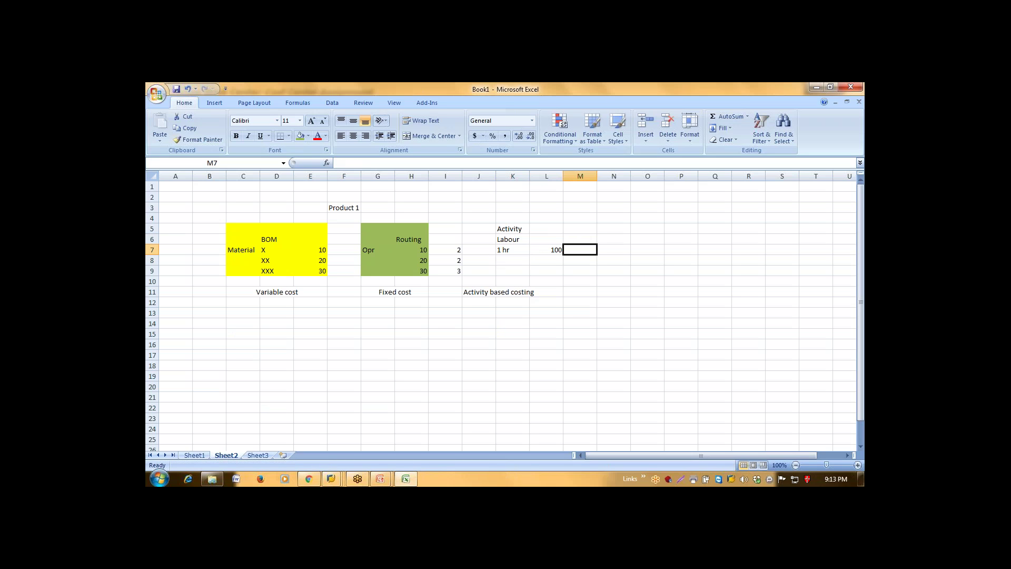
{"action": "type", "text": "="}
{"action": "key", "text": "Left"}
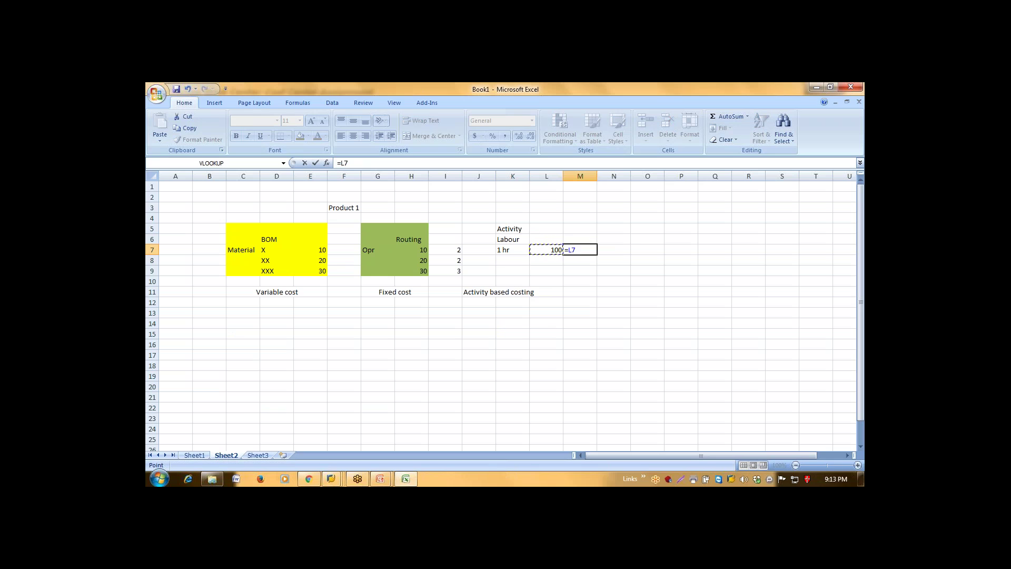
{"action": "type", "text": "*"}
{"action": "key", "text": "Left"}
{"action": "key", "text": "Left"}
{"action": "key", "text": "Left"}
{"action": "key", "text": "Left"}
{"action": "key", "text": "Return"}
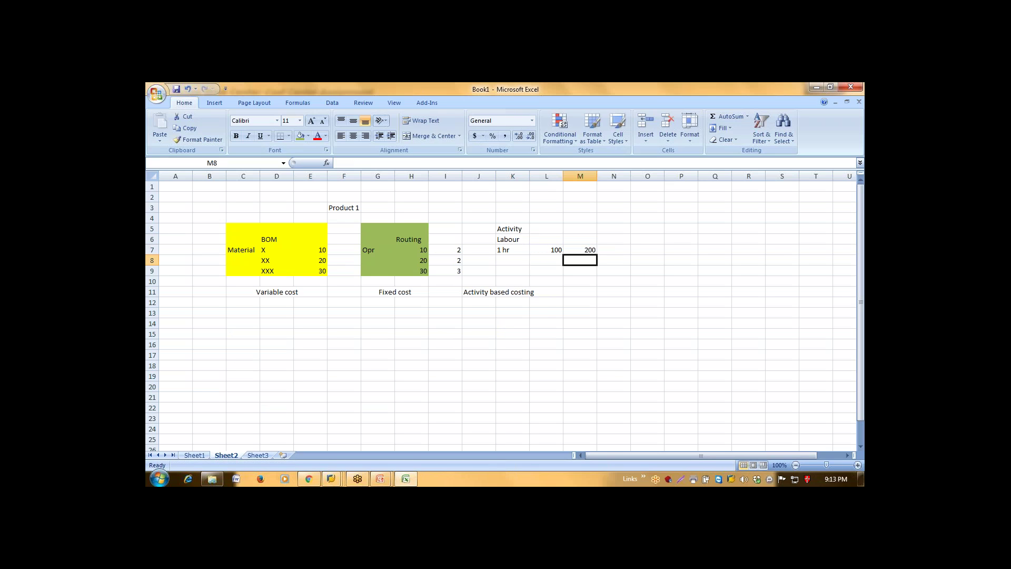
Step: Compute M8 and M9 as quantity times the L7 rate, giving 200 and 300
{"action": "type", "text": "="}
{"action": "key", "text": "Left"}
{"action": "key", "text": "Up"}
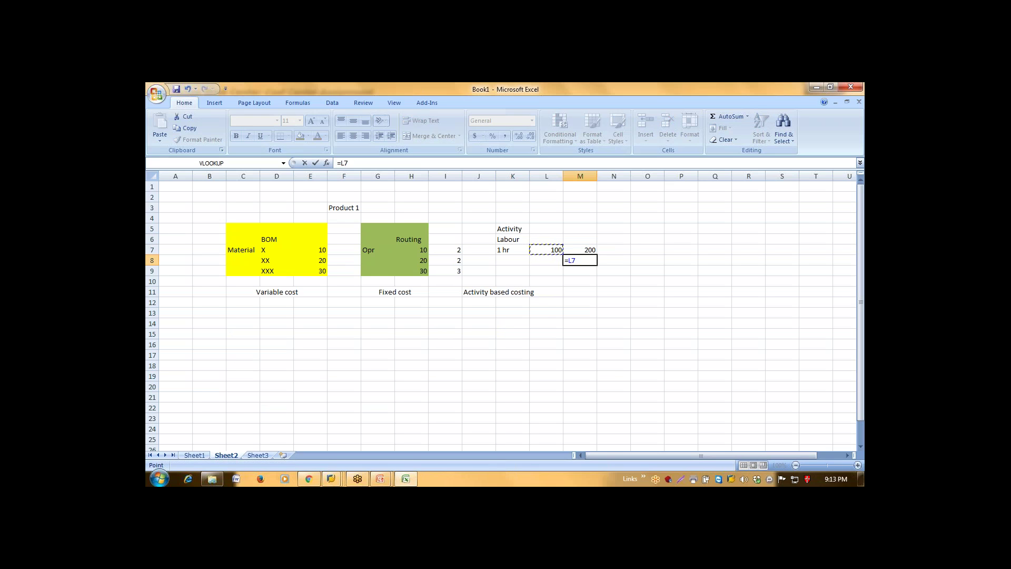
{"action": "type", "text": "*"}
{"action": "left_click", "coordinate": [456, 263]}
{"action": "key", "text": "Return"}
{"action": "type", "text": "="}
{"action": "key", "text": "Left"}
{"action": "key", "text": "Left"}
{"action": "key", "text": "Left"}
{"action": "key", "text": "Left"}
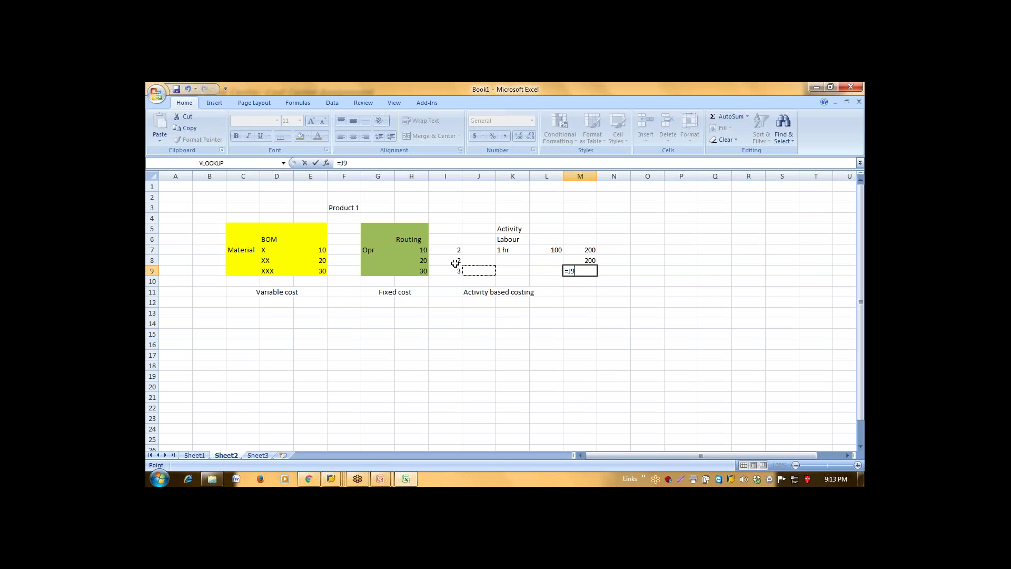
{"action": "type", "text": "*"}
{"action": "left_click", "coordinate": [556, 250]}
{"action": "key", "text": "Return"}
Step: Total the labour costs in M10 with =M9+M8+M7, giving 700
{"action": "type", "text": "="}
{"action": "key", "text": "Up"}
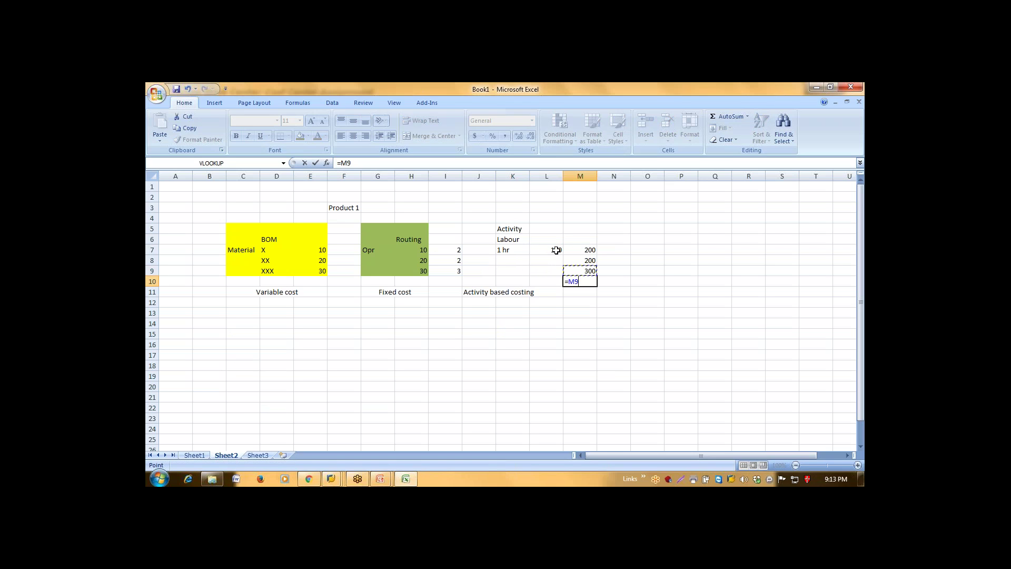
{"action": "type", "text": "+"}
{"action": "key", "text": "Up"}
{"action": "key", "text": "Up"}
{"action": "type", "text": "+"}
{"action": "key", "text": "Up"}
{"action": "key", "text": "Up"}
{"action": "key", "text": "Up"}
{"action": "key", "text": "Return"}
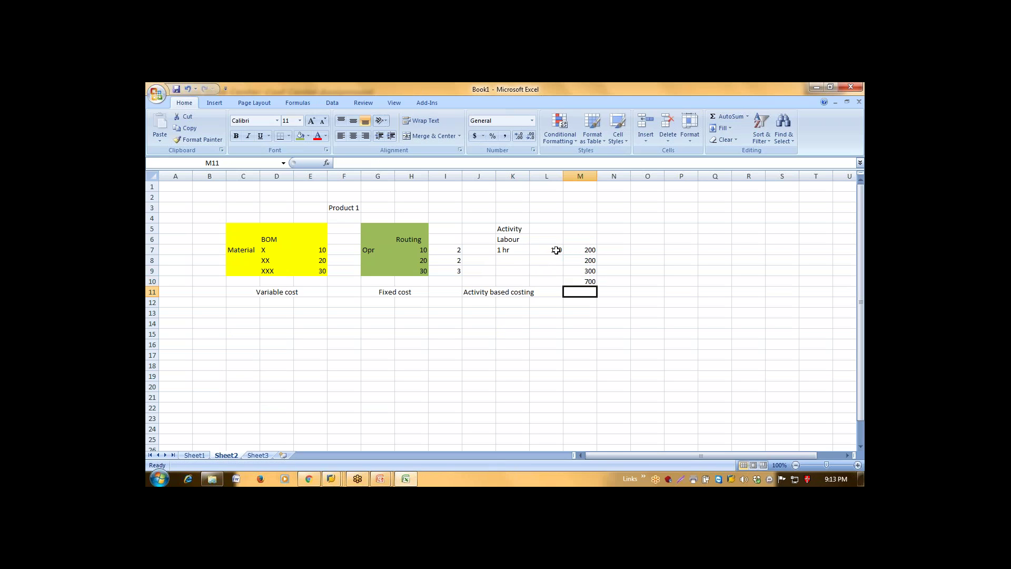
{"action": "key", "text": "Up"}
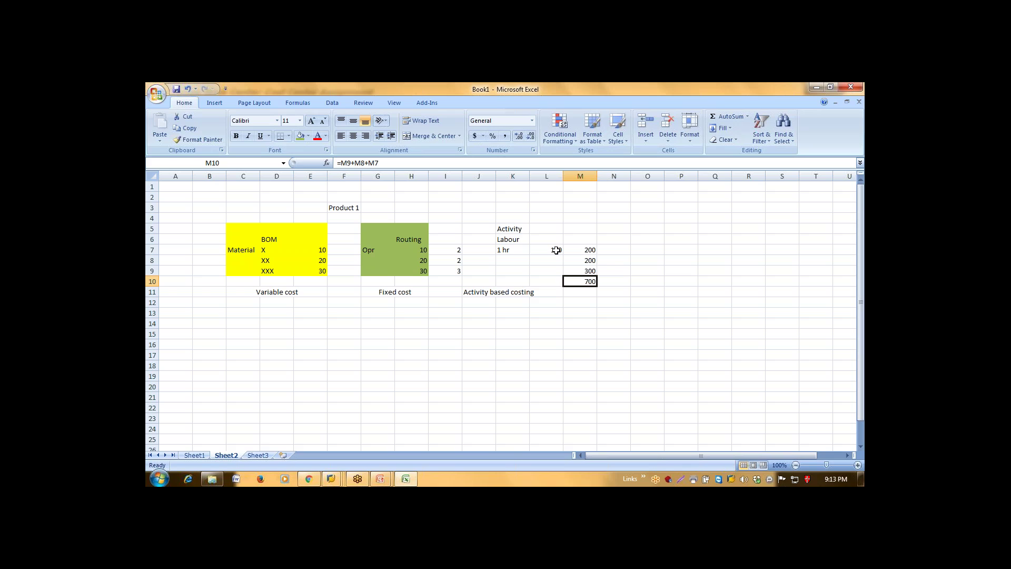
Step: Select the Labour cell in Excel
{"action": "left_click", "coordinate": [523, 239]}
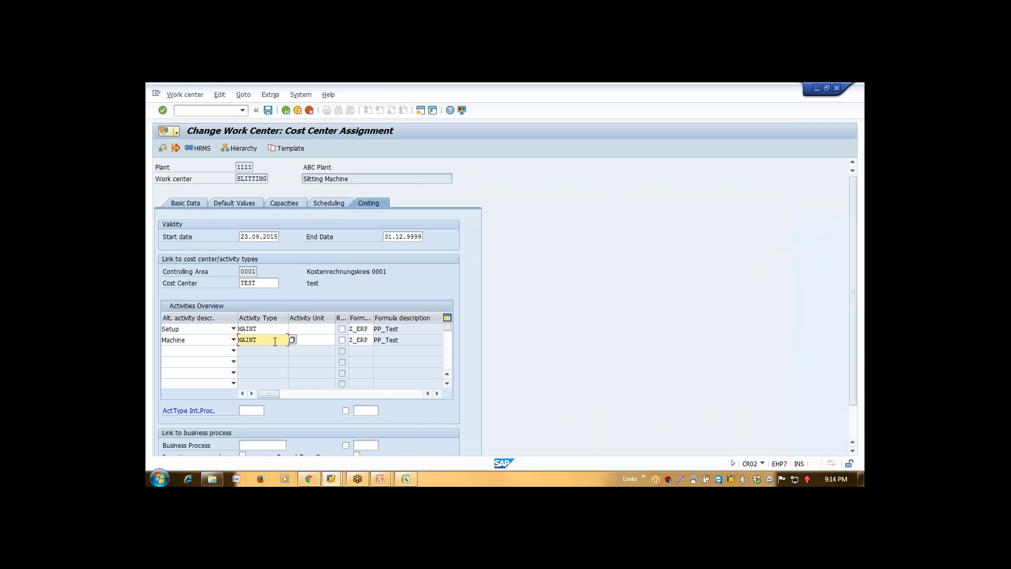
Step: Back in Excel, sum the material costs in E10 with =E9+E8+E7, giving 60
{"action": "key", "text": "alt+Tab"}
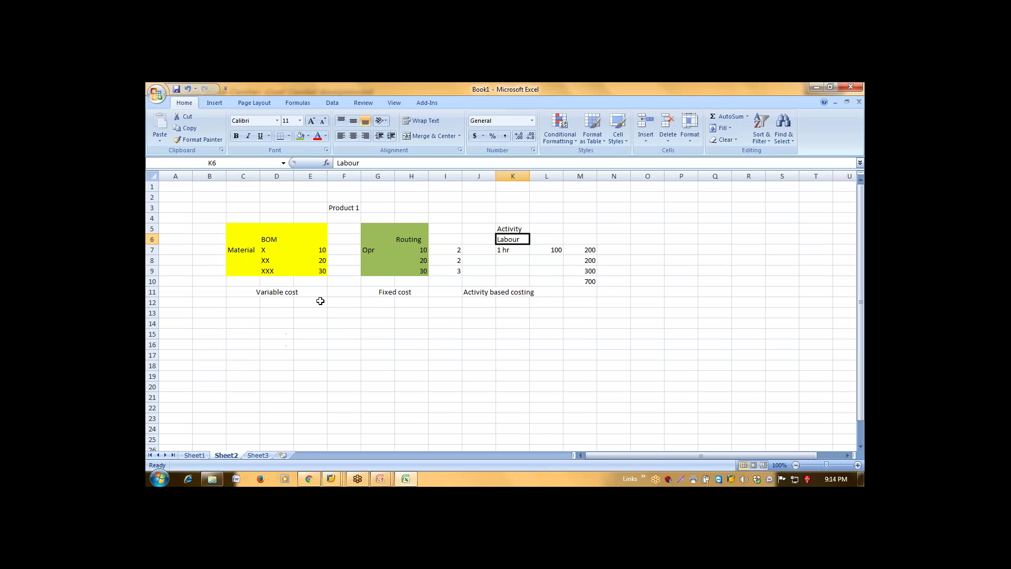
{"action": "left_click", "coordinate": [322, 286]}
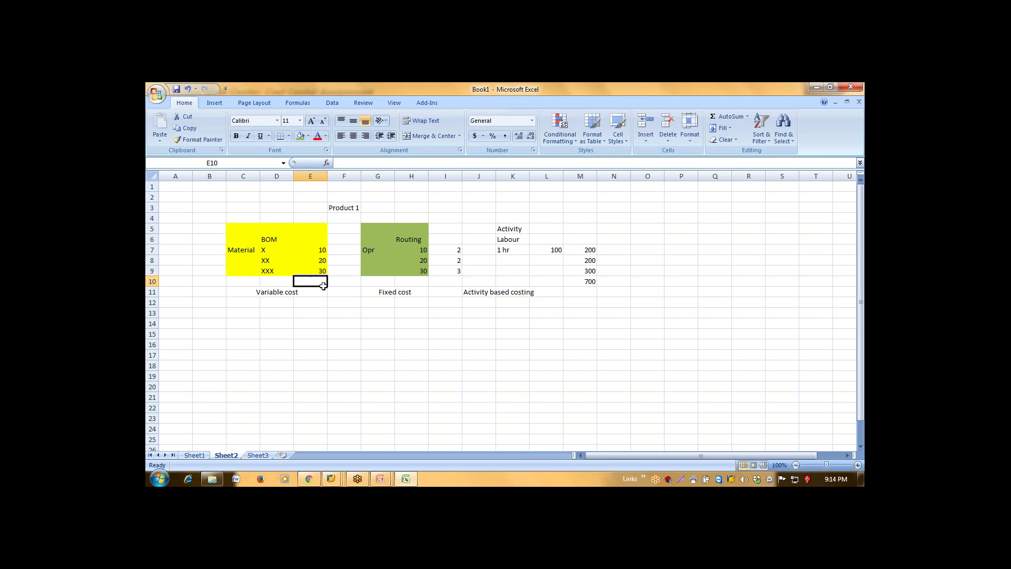
{"action": "type", "text": "="}
{"action": "key", "text": "Up"}
{"action": "type", "text": "+"}
{"action": "key", "text": "Up"}
{"action": "key", "text": "Up"}
{"action": "type", "text": "+"}
{"action": "key", "text": "Up"}
{"action": "key", "text": "Up"}
{"action": "key", "text": "Up"}
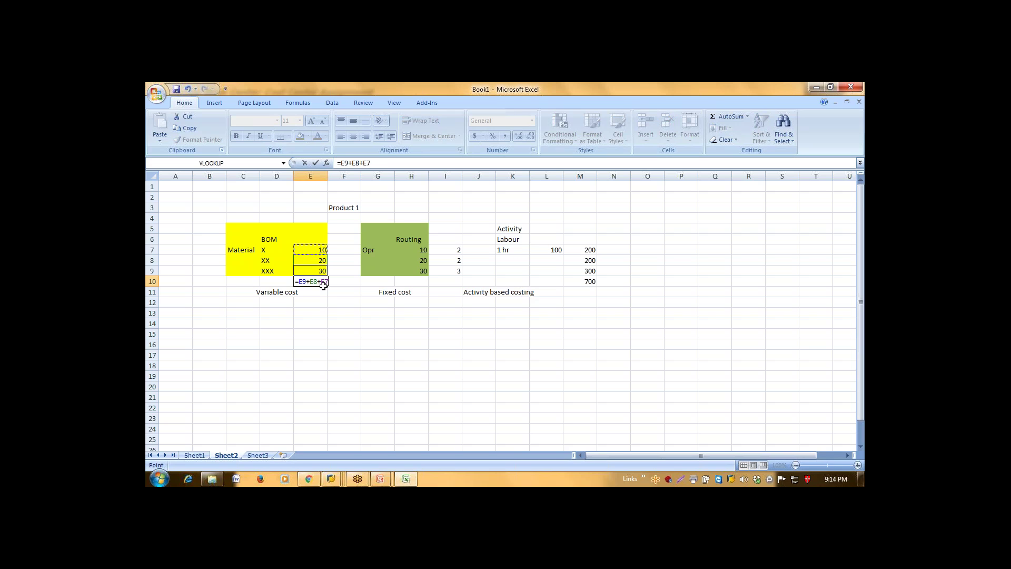
{"action": "key", "text": "Return"}
Step: Enter =E10+M10 in G14 for a combined product cost of 760
{"action": "left_click", "coordinate": [392, 322]}
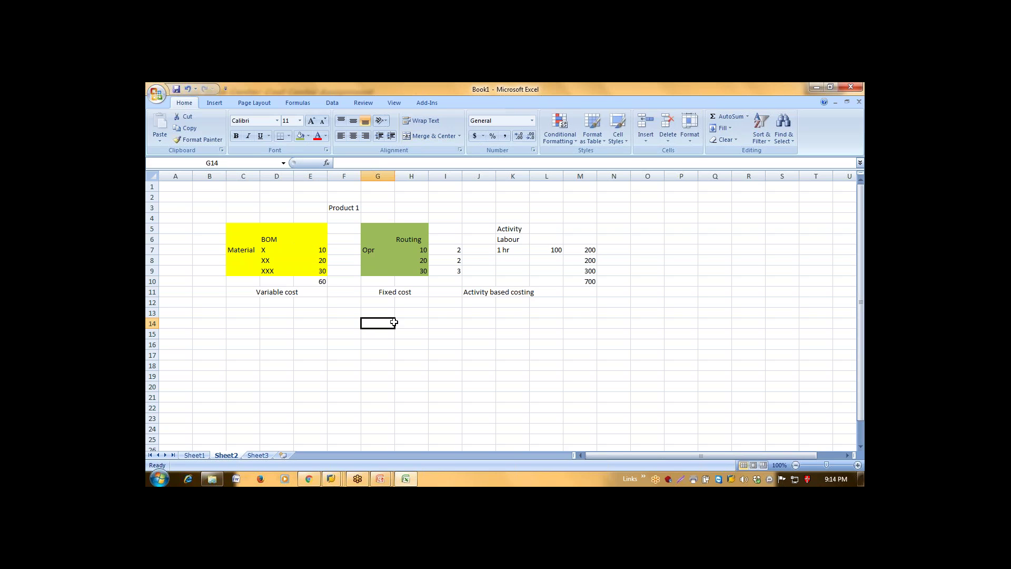
{"action": "type", "text": "="}
{"action": "left_click", "coordinate": [318, 281]}
{"action": "type", "text": "+"}
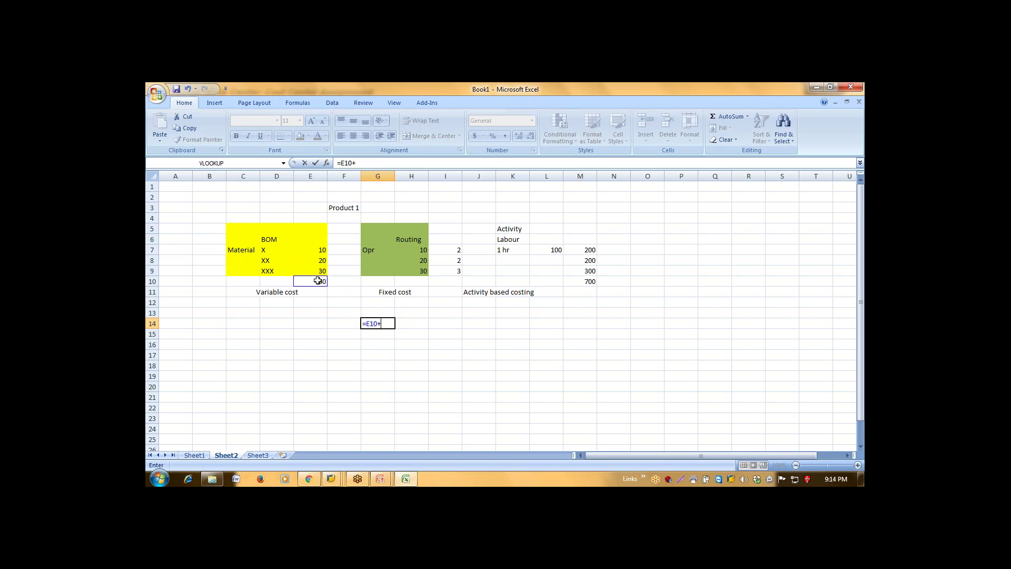
{"action": "left_click", "coordinate": [575, 283]}
{"action": "key", "text": "Return"}
{"action": "key", "text": "Up"}
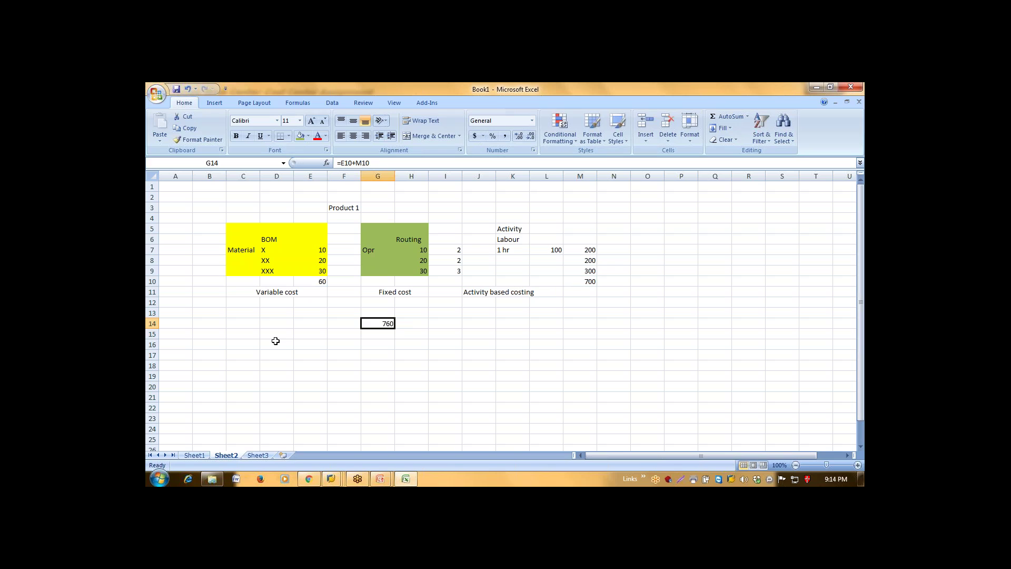
Step: Move the X/XX/XXX material block from D7:E9 to D15
{"action": "left_click", "coordinate": [247, 346]}
{"action": "key", "text": "Right"}
{"action": "key", "text": "Right"}
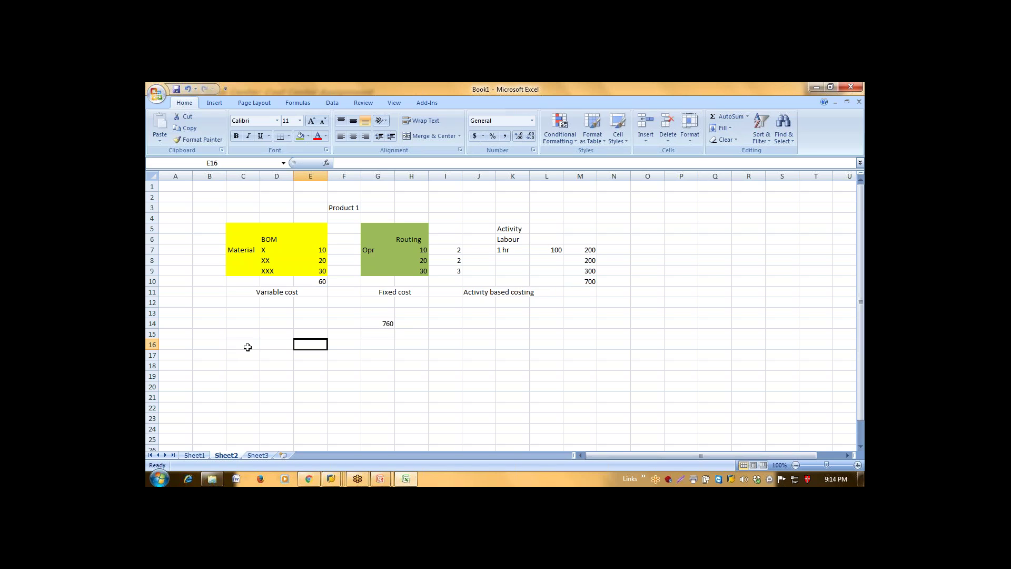
{"action": "key", "text": "Up"}
{"action": "key", "text": "Up"}
{"action": "key", "text": "Up"}
{"action": "key", "text": "Up"}
{"action": "key", "text": "Up"}
{"action": "key", "text": "Up"}
{"action": "key", "text": "Up"}
{"action": "key", "text": "Up"}
{"action": "key", "text": "Up"}
{"action": "key", "text": "Left"}
{"action": "key", "text": "shift+Down"}
{"action": "key", "text": "shift+Down"}
{"action": "key", "text": "shift+Right"}
{"action": "key", "text": "ctrl+c"}
{"action": "key", "text": "Down"}
{"action": "key", "text": "Down"}
{"action": "key", "text": "Down"}
{"action": "key", "text": "Down"}
{"action": "key", "text": "Down"}
{"action": "key", "text": "Down"}
{"action": "key", "text": "Down"}
{"action": "key", "text": "Down"}
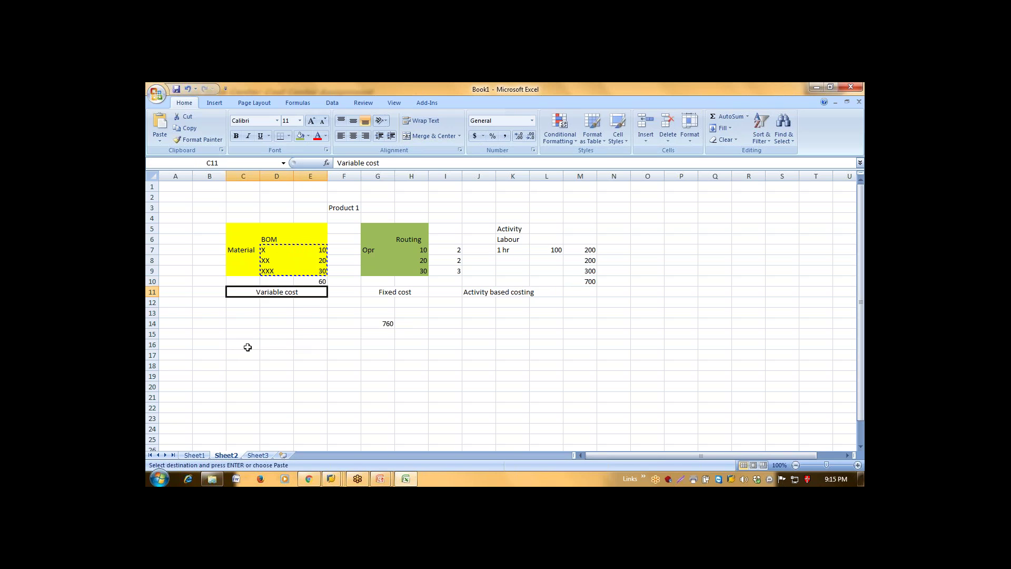
{"action": "key", "text": "ctrl+v"}
Step: Set material X's cost to 12 and XXX's cost to 40
{"action": "key", "text": "Right"}
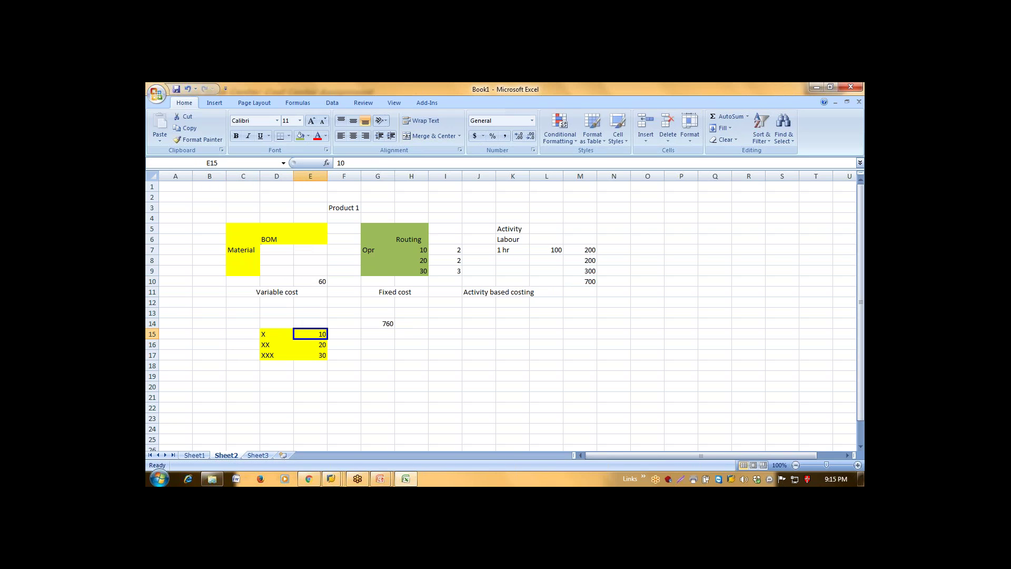
{"action": "type", "text": "12"}
{"action": "key", "text": "Return"}
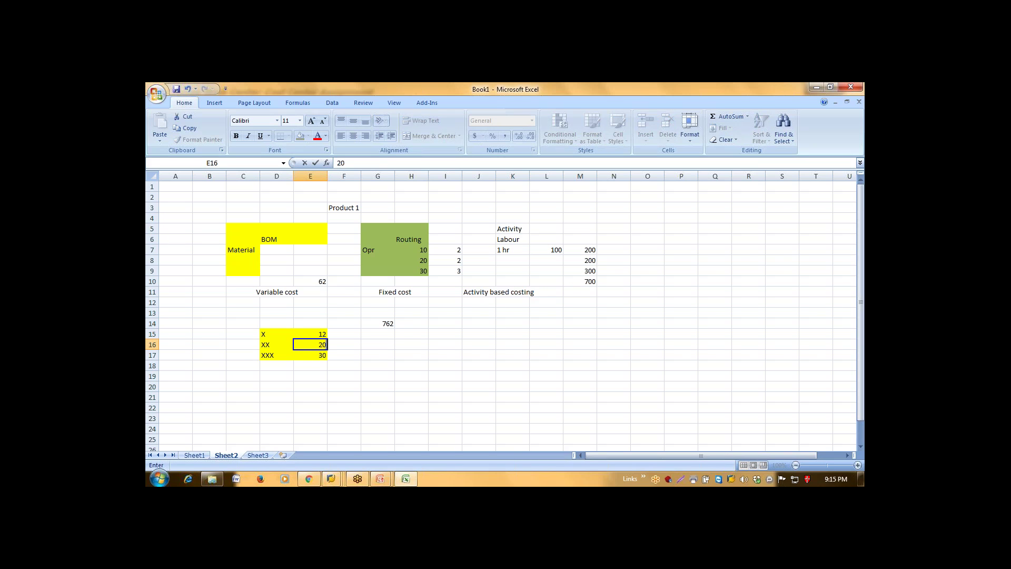
{"action": "left_click", "coordinate": [311, 355]}
{"action": "type", "text": "40"}
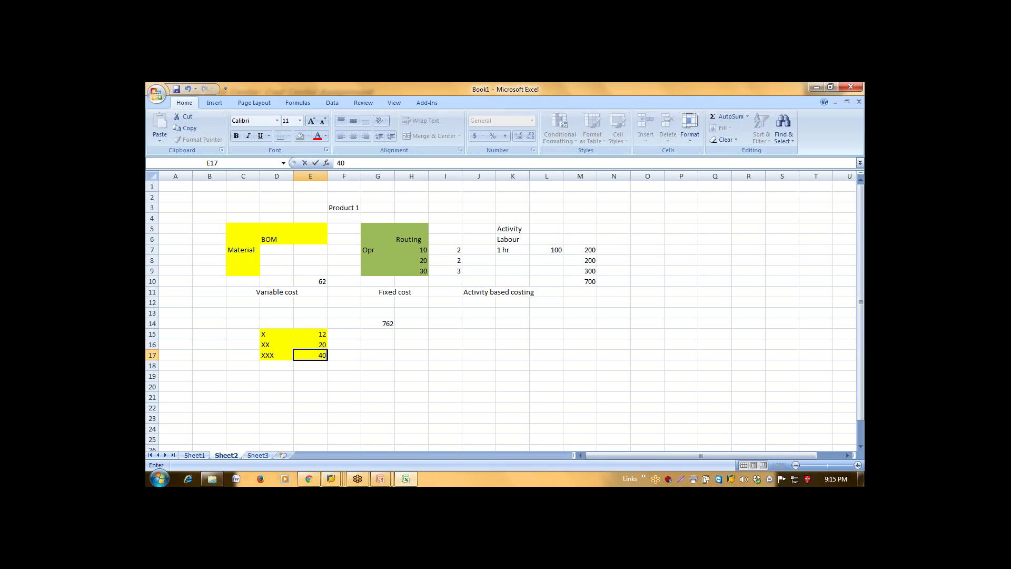
{"action": "key", "text": "Return"}
Step: Total the material costs in E18 with =E17+E16+E15, then change XXX's cost to 50
{"action": "type", "text": "="}
{"action": "key", "text": "Up"}
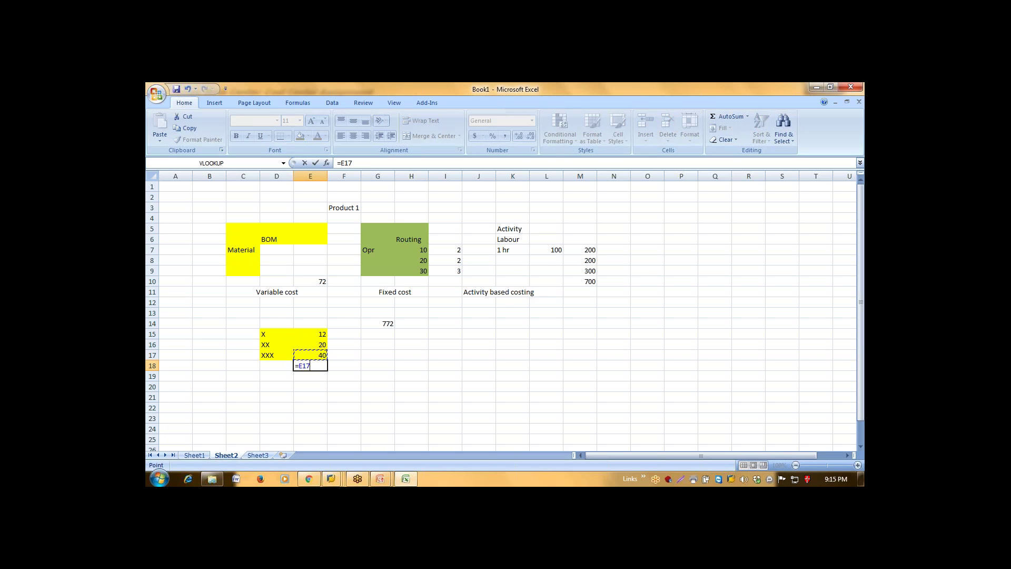
{"action": "type", "text": "+"}
{"action": "key", "text": "Up"}
{"action": "key", "text": "Up"}
{"action": "type", "text": "+"}
{"action": "key", "text": "Up"}
{"action": "key", "text": "Up"}
{"action": "key", "text": "Up"}
{"action": "key", "text": "Return"}
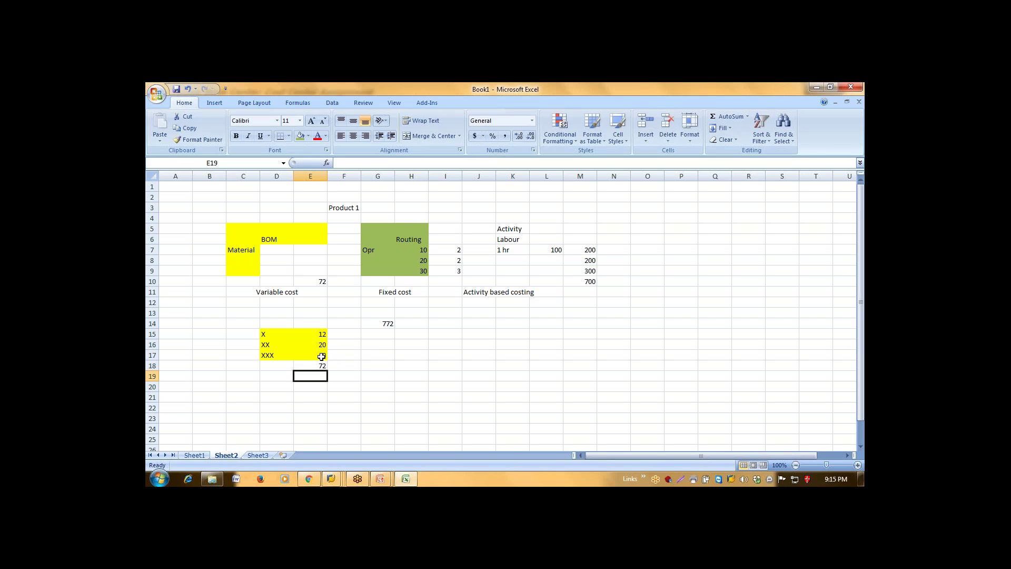
{"action": "left_click", "coordinate": [321, 356]}
{"action": "type", "text": "50"}
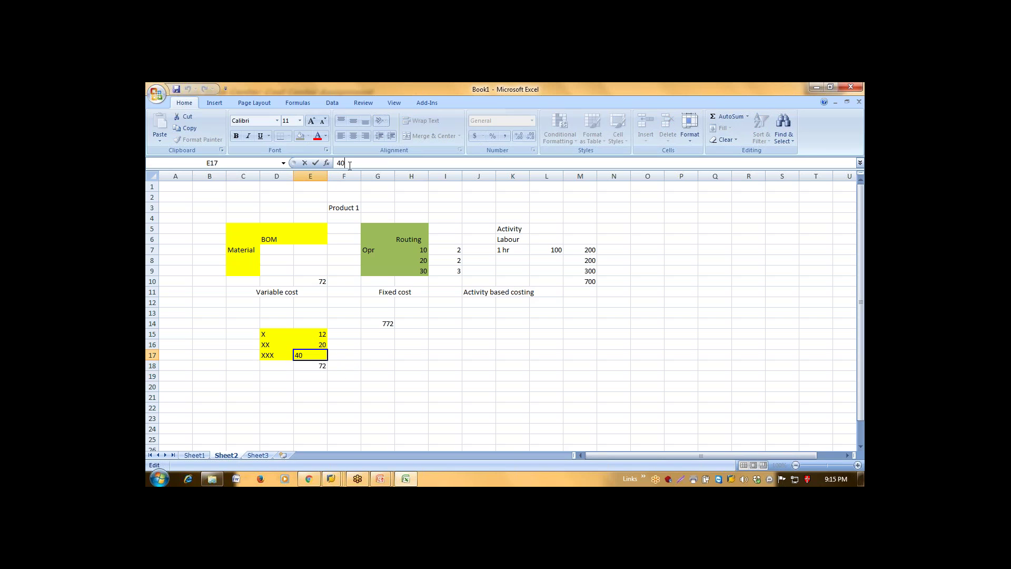
{"action": "key", "text": "Return"}
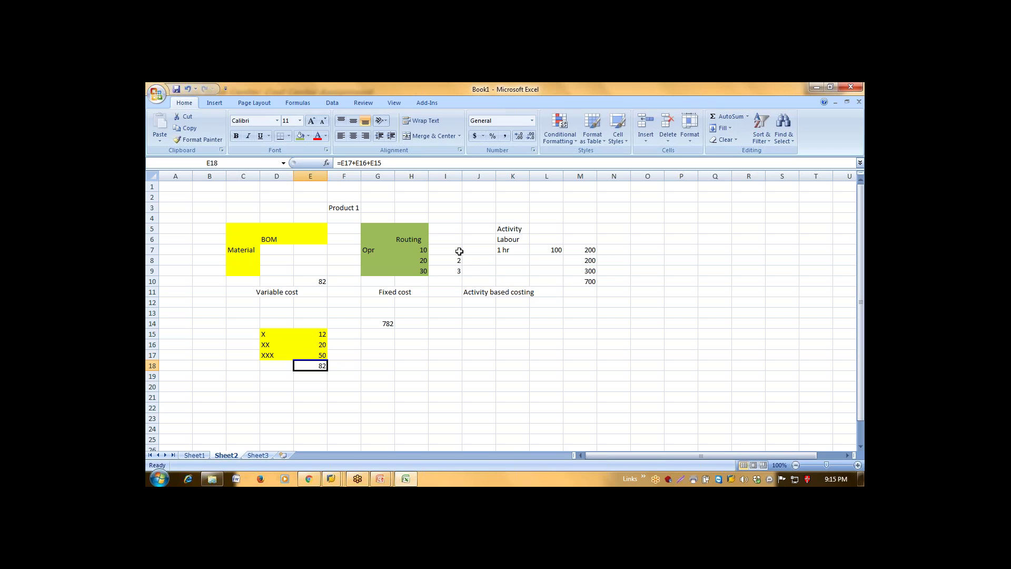
Step: Enter 1 in cell G3 beside the Product 1 label
{"action": "left_click", "coordinate": [377, 207]}
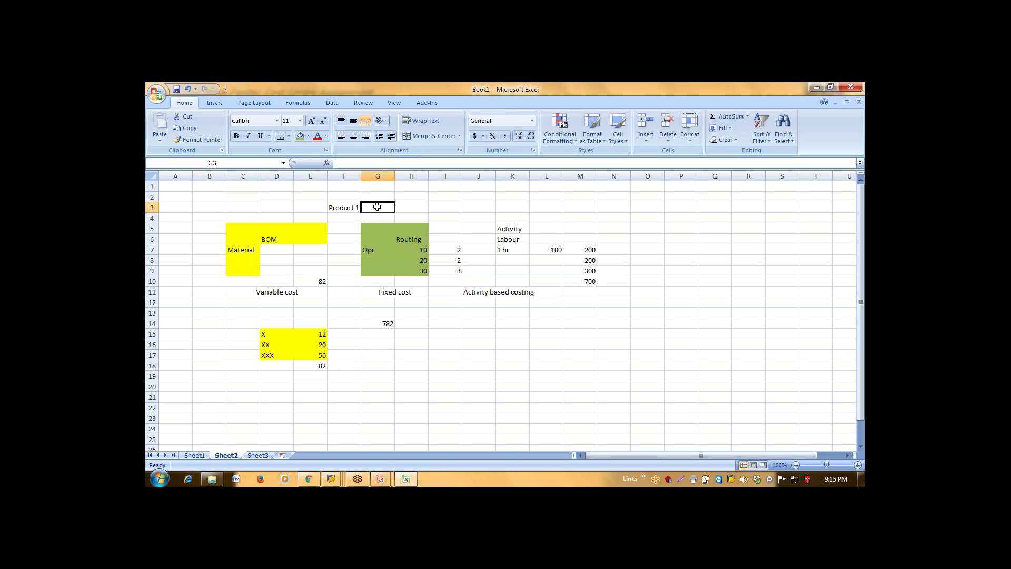
{"action": "type", "text": "1"}
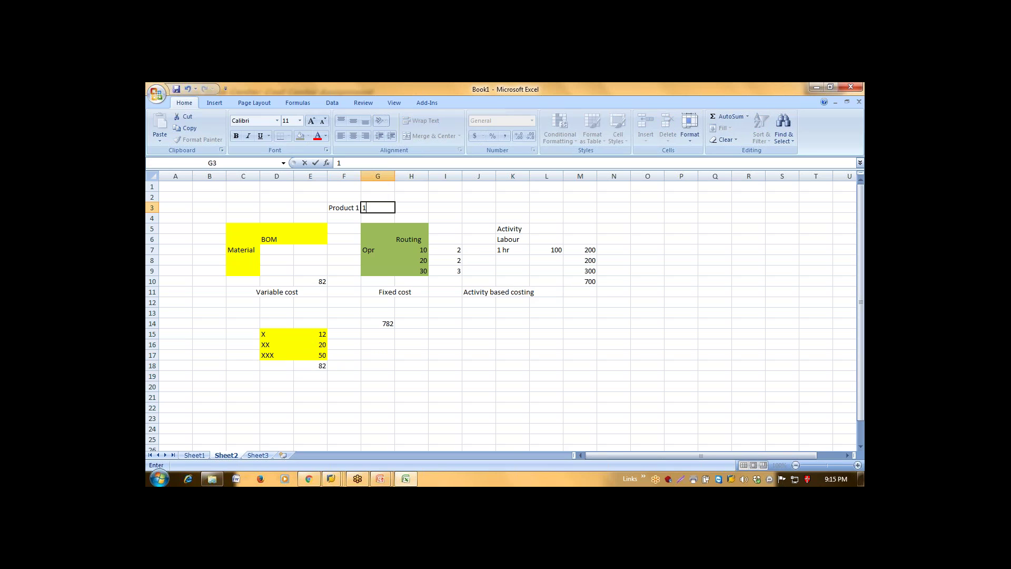
{"action": "left_click", "coordinate": [452, 247]}
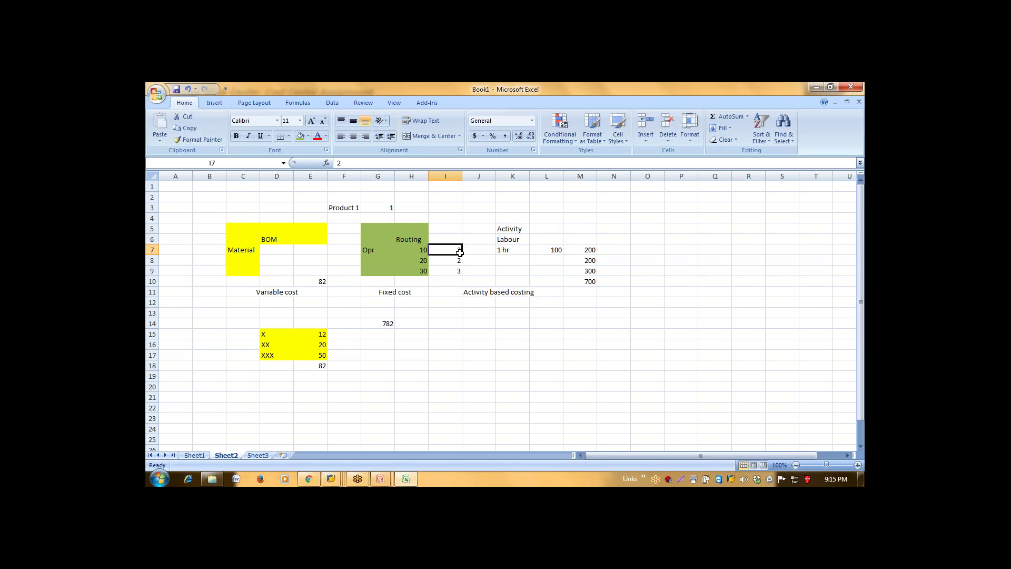
Step: Label cells B11 and F11 as Plan
{"action": "left_click", "coordinate": [212, 292]}
{"action": "type", "text": "Pla"}
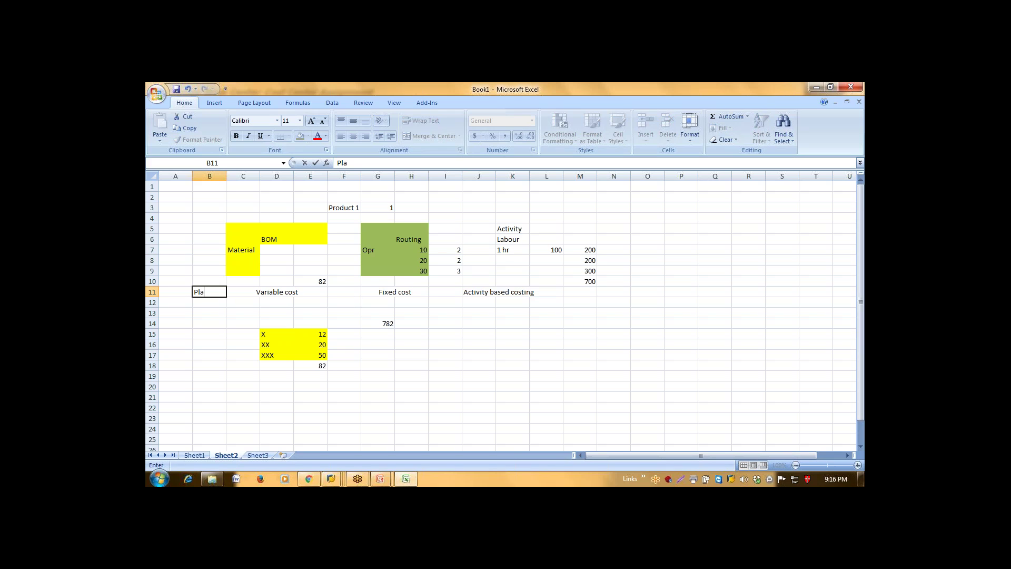
{"action": "type", "text": "need"}
{"action": "key", "text": "BackSpace"}
{"action": "key", "text": "BackSpace"}
{"action": "key", "text": "BackSpace"}
{"action": "key", "text": "Right"}
{"action": "key", "text": "Left"}
{"action": "key", "text": "ctrl+c"}
{"action": "key", "text": "Right"}
{"action": "key", "text": "Right"}
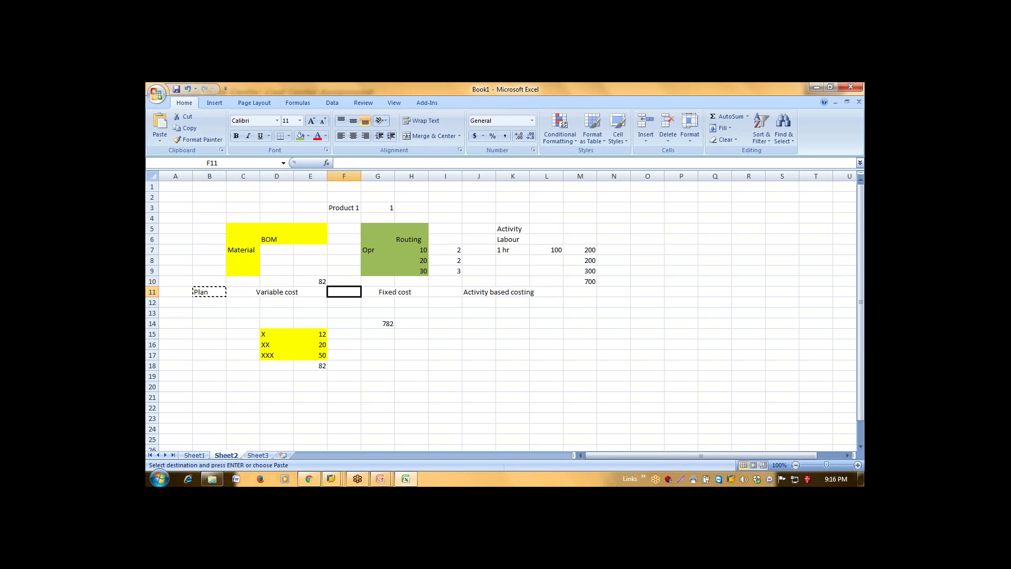
{"action": "key", "text": "ctrl+v"}
{"action": "key", "text": "Right"}
{"action": "key", "text": "Left"}
{"action": "key", "text": "Left"}
{"action": "key", "text": "Left"}
Step: Copy the row 11 headings into row 20 and relabel B20 as Actual
{"action": "key", "text": "Down"}
{"action": "key", "text": "Down"}
{"action": "key", "text": "Down"}
{"action": "key", "text": "Down"}
{"action": "key", "text": "Down"}
{"action": "key", "text": "Down"}
{"action": "key", "text": "Up"}
{"action": "key", "text": "Up"}
{"action": "key", "text": "Up"}
{"action": "key", "text": "Up"}
{"action": "key", "text": "Up"}
{"action": "key", "text": "Escape"}
Step: Relabel F20 as Actual and complete the Actual / Fixed cost headings in row 20
{"action": "key", "text": "Up"}
{"action": "key", "text": "Right"}
{"action": "key", "text": "shift+Right"}
{"action": "key", "text": "shift+Right"}
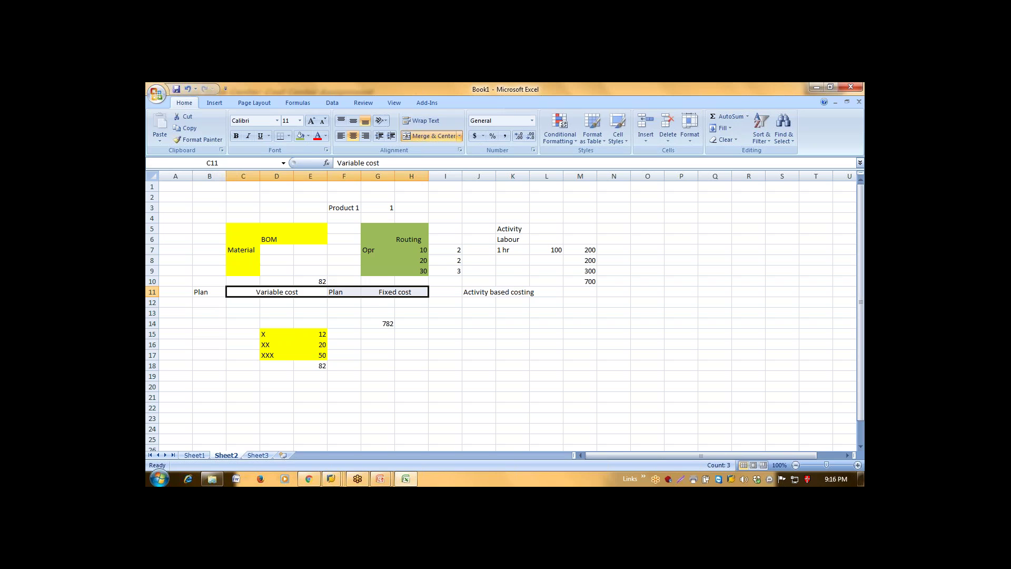
{"action": "key", "text": "ctrl+c"}
{"action": "key", "text": "Down"}
{"action": "key", "text": "Down"}
{"action": "key", "text": "Down"}
{"action": "key", "text": "Down"}
{"action": "key", "text": "Down"}
{"action": "key", "text": "Down"}
{"action": "key", "text": "Down"}
{"action": "key", "text": "Down"}
{"action": "key", "text": "Down"}
{"action": "key", "text": "ctrl+v"}
{"action": "key", "text": "Left"}
{"action": "type", "text": "Actual"}
{"action": "key", "text": "Right"}
{"action": "key", "text": "Right"}
{"action": "type", "text": "Actual"}
{"action": "key", "text": "Up"}
{"action": "key", "text": "Down"}
{"action": "key", "text": "Down"}
{"action": "key", "text": "Down"}
{"action": "key", "text": "Up"}
{"action": "key", "text": "Up"}
{"action": "key", "text": "shift+Right"}
{"action": "key", "text": "shift+Right"}
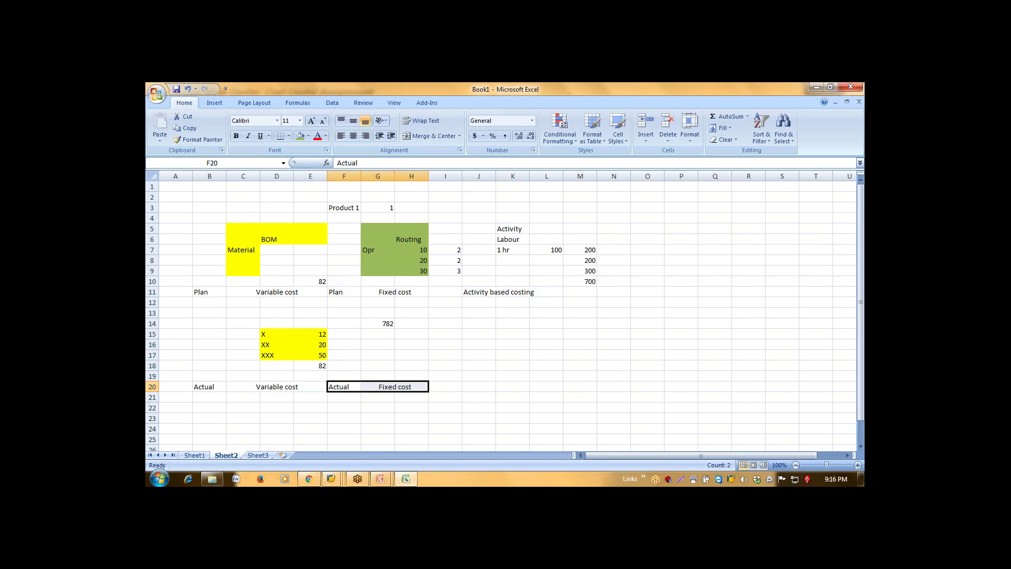
{"action": "key", "text": "ctrl+c"}
{"action": "key", "text": "Right"}
{"action": "key", "text": "shift+Right"}
{"action": "key", "text": "shift+Right"}
{"action": "key", "text": "Return"}
{"action": "key", "text": "Return"}
{"action": "key", "text": "Up"}
{"action": "key", "text": "Up"}
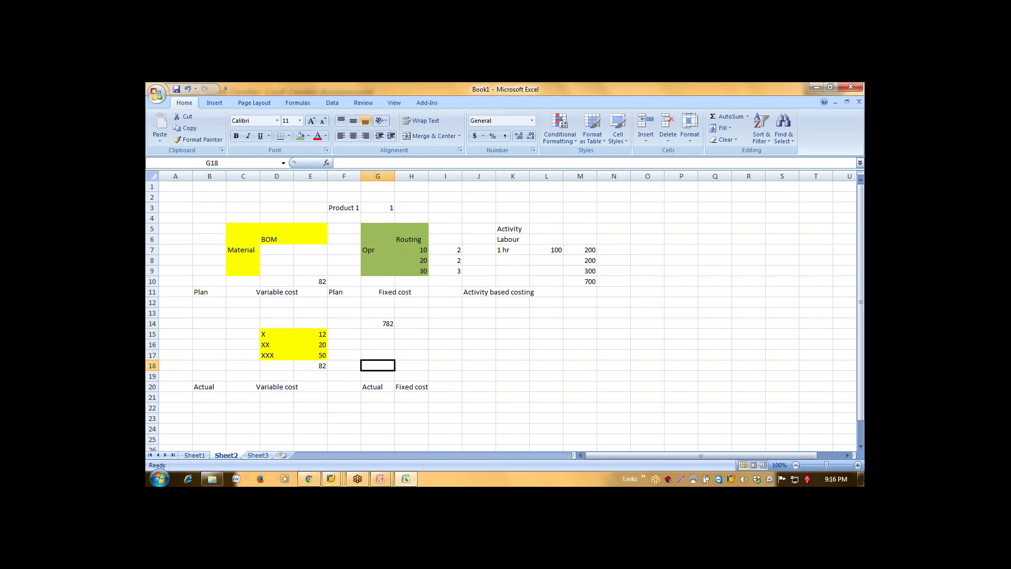
{"action": "key", "text": "Up"}
{"action": "key", "text": "Up"}
{"action": "key", "text": "Up"}
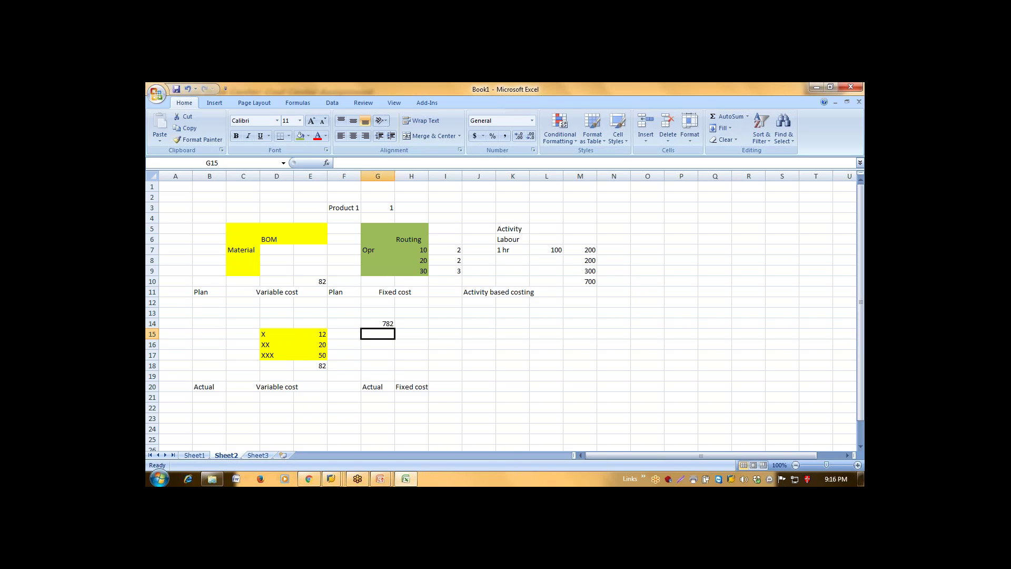
Step: Enter 600 in cell I15
{"action": "key", "text": "Down"}
{"action": "key", "text": "Right"}
{"action": "key", "text": "Up"}
{"action": "key", "text": "Right"}
{"action": "type", "text": "600"}
{"action": "key", "text": "Return"}
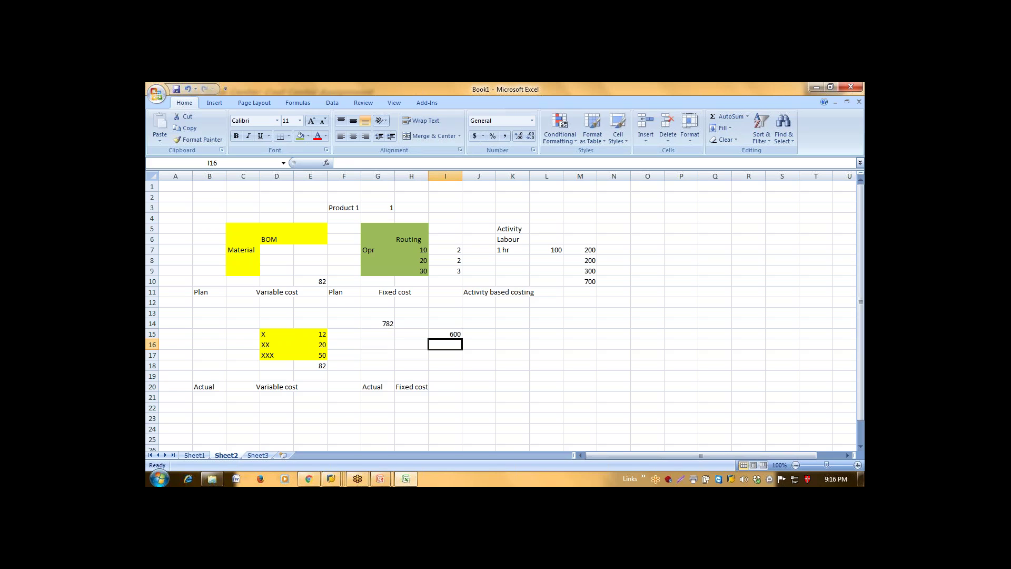
Step: Add the E18 material total and I15 in F19, giving 518
{"action": "left_click", "coordinate": [346, 378]}
{"action": "type", "text": "="}
{"action": "key", "text": "Up"}
{"action": "key", "text": "Left"}
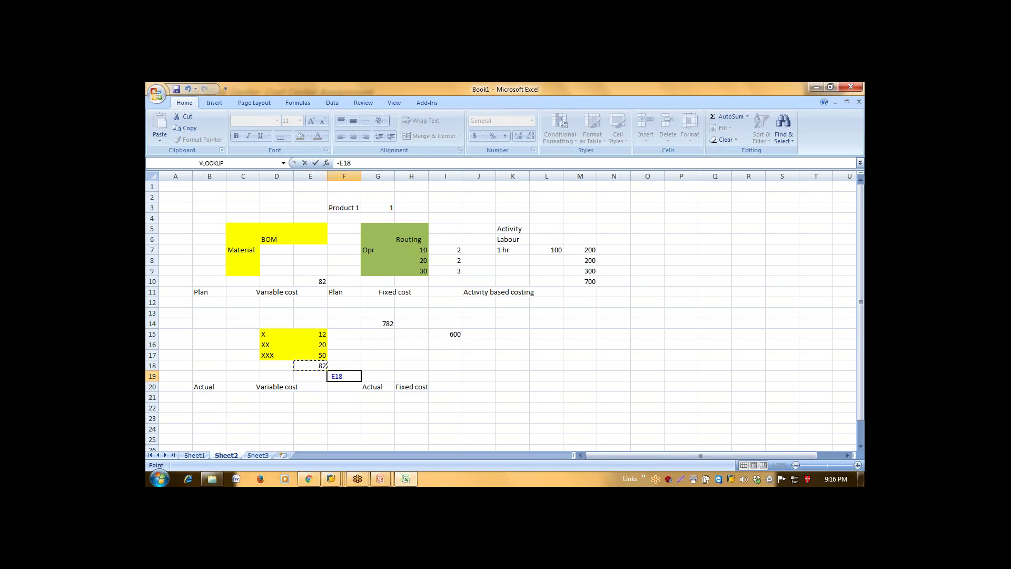
{"action": "type", "text": "+"}
{"action": "left_click", "coordinate": [454, 334]}
{"action": "key", "text": "Return"}
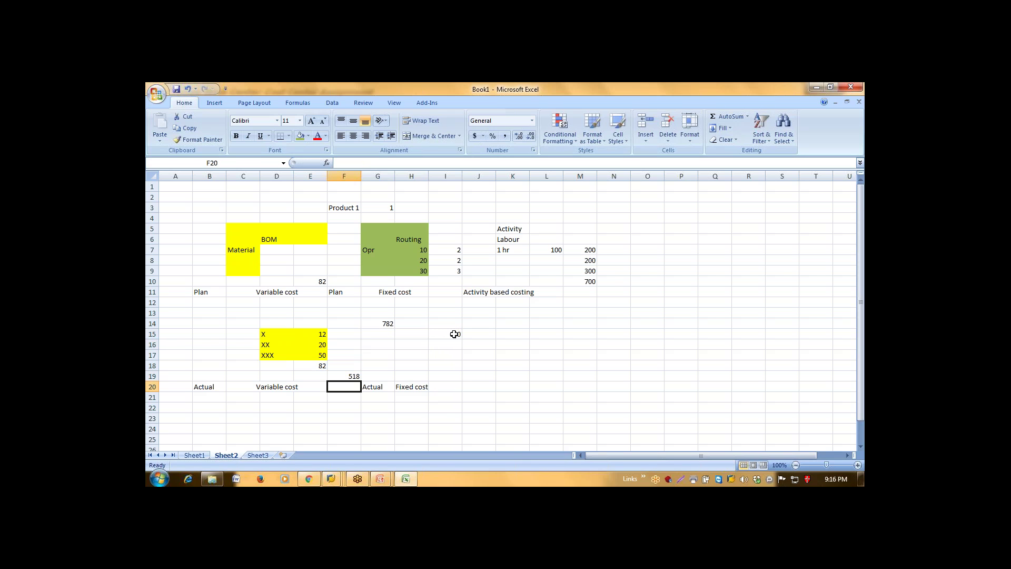
Step: Enter the difference formula =782-518-82 in E23, giving 182
{"action": "key", "text": "Down"}
{"action": "key", "text": "Down"}
{"action": "key", "text": "Down"}
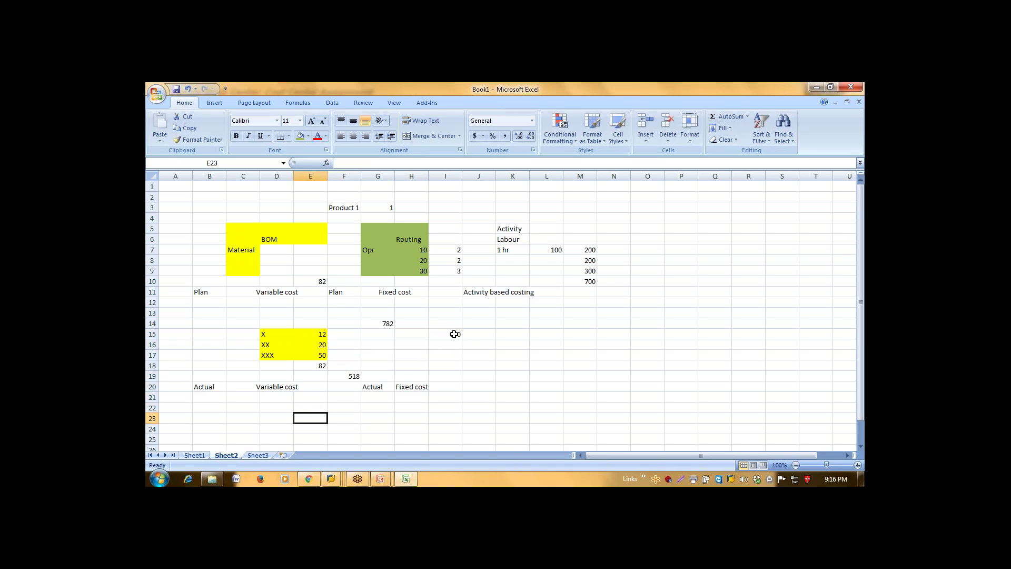
{"action": "type", "text": "7"}
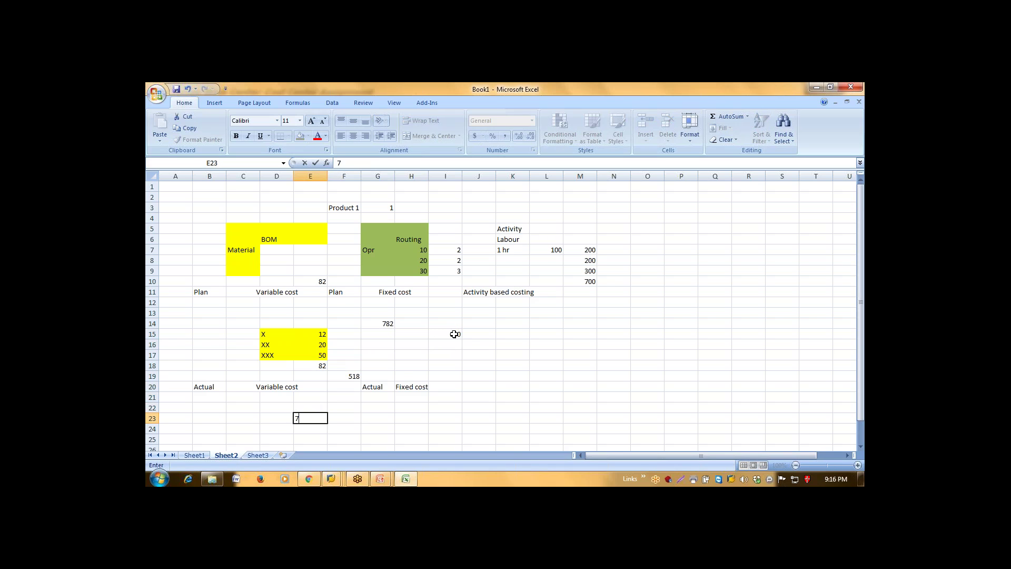
{"action": "key", "text": "BackSpace"}
{"action": "type", "text": "=4"}
{"action": "key", "text": "BackSpace"}
{"action": "key", "text": "BackSpace"}
{"action": "type", "text": "=700-5182-518-82"}
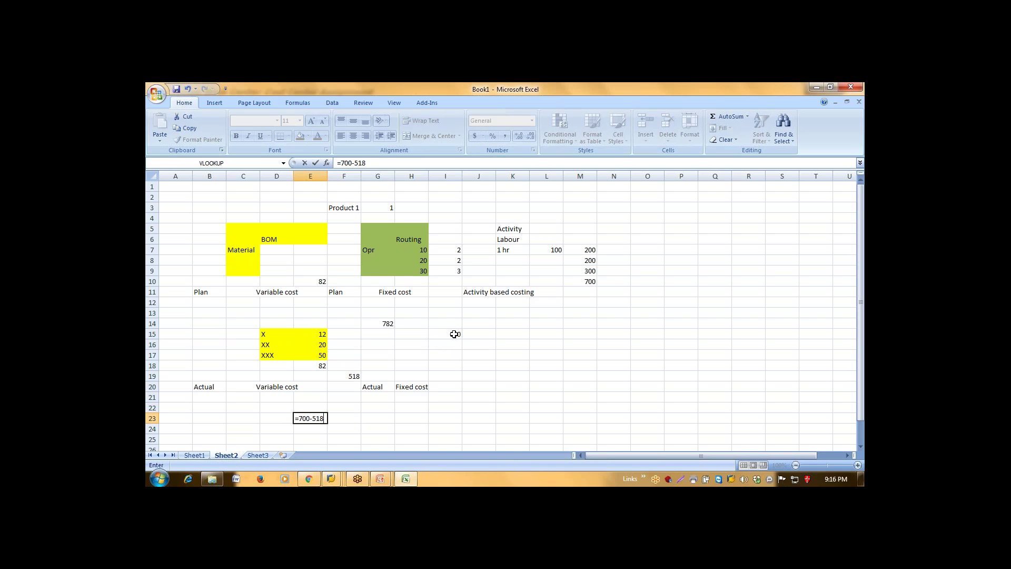
{"action": "key", "text": "Return"}
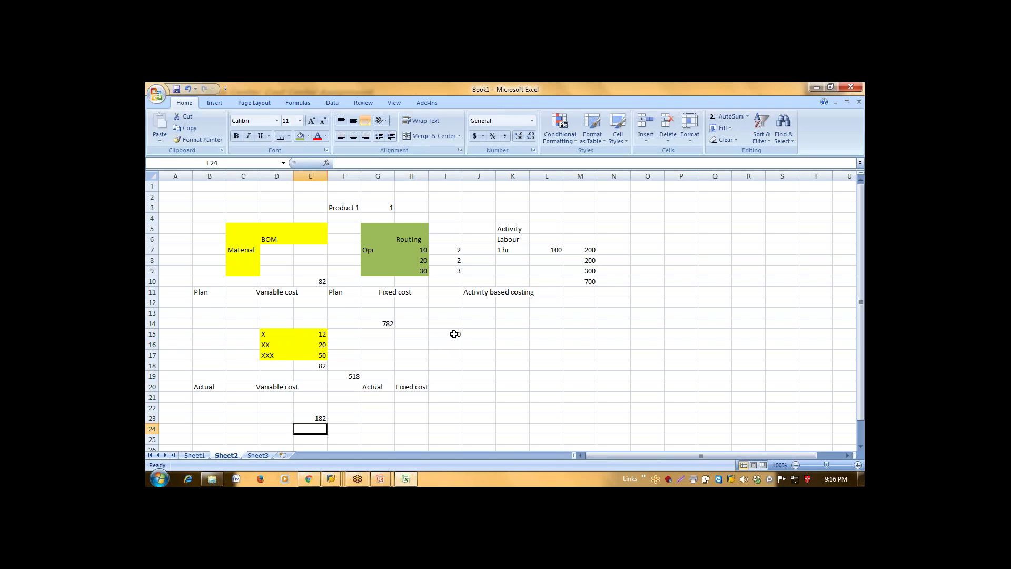
{"action": "left_click", "coordinate": [320, 418]}
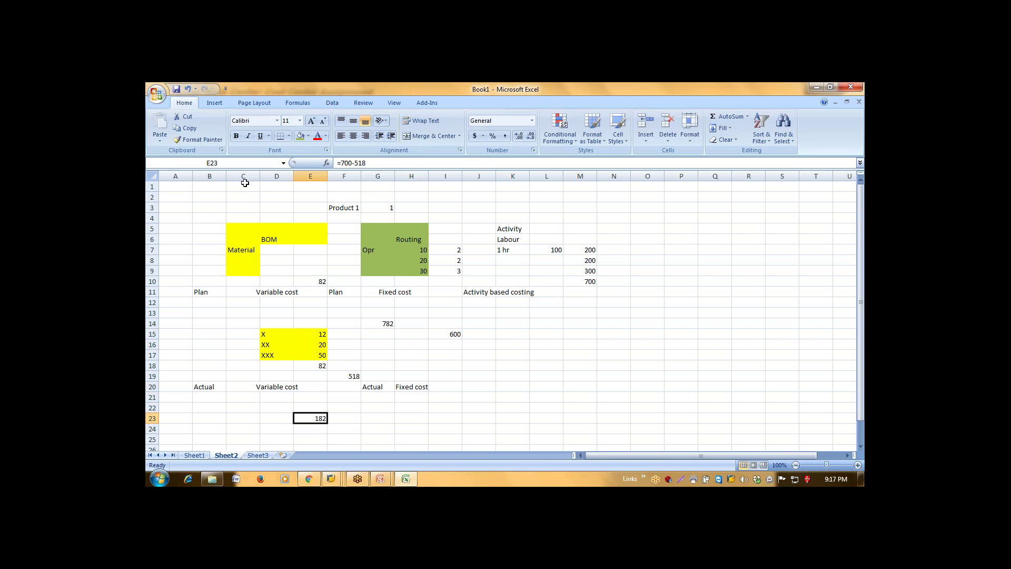
{"action": "left_click_drag", "start_coordinate": [176, 187], "coordinate": [637, 425]}
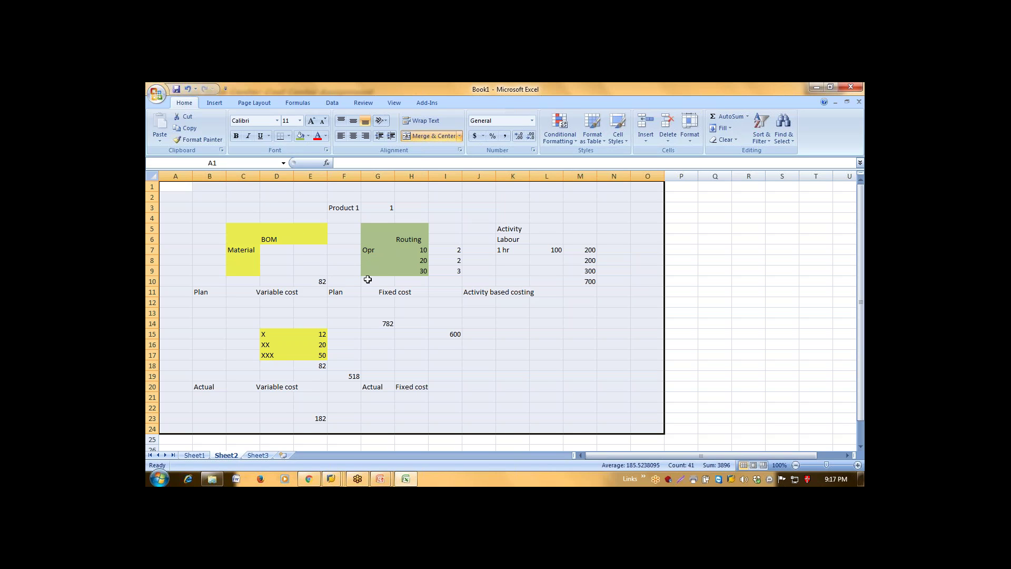
Step: Bring the SAP Change Work Center costing window for SLITTING to the front
{"action": "left_click", "coordinate": [330, 478]}
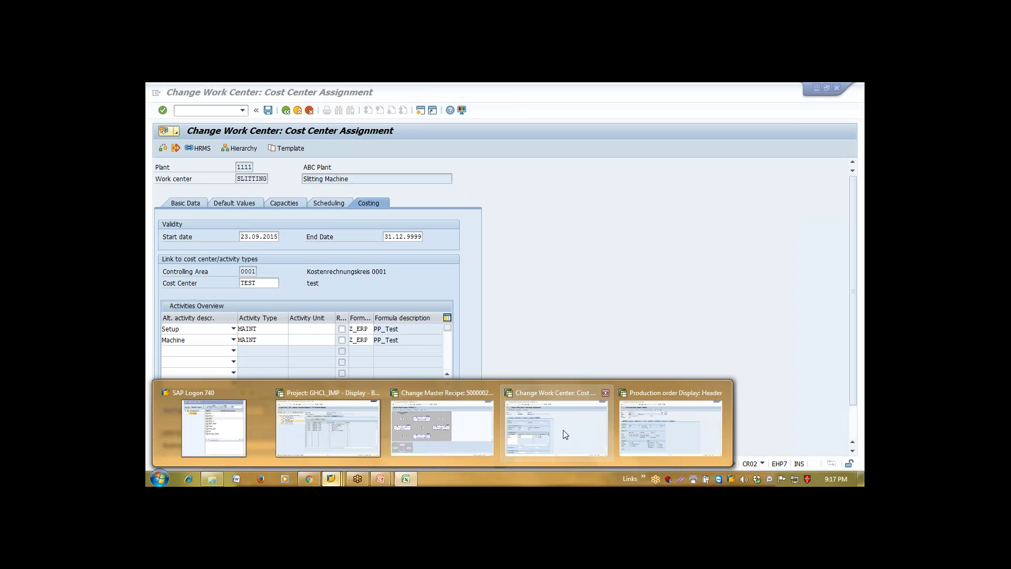
{"action": "left_click", "coordinate": [564, 430]}
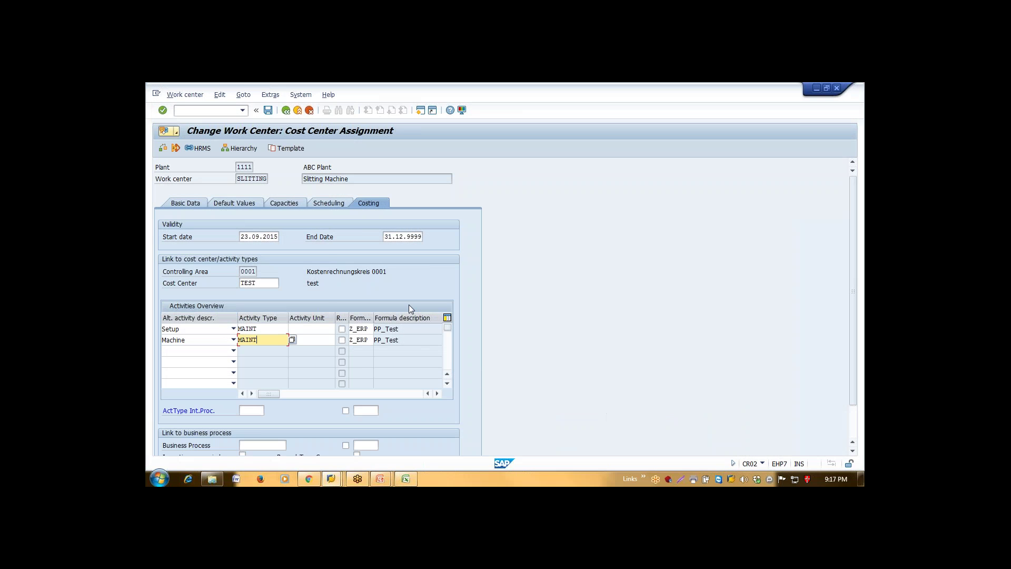